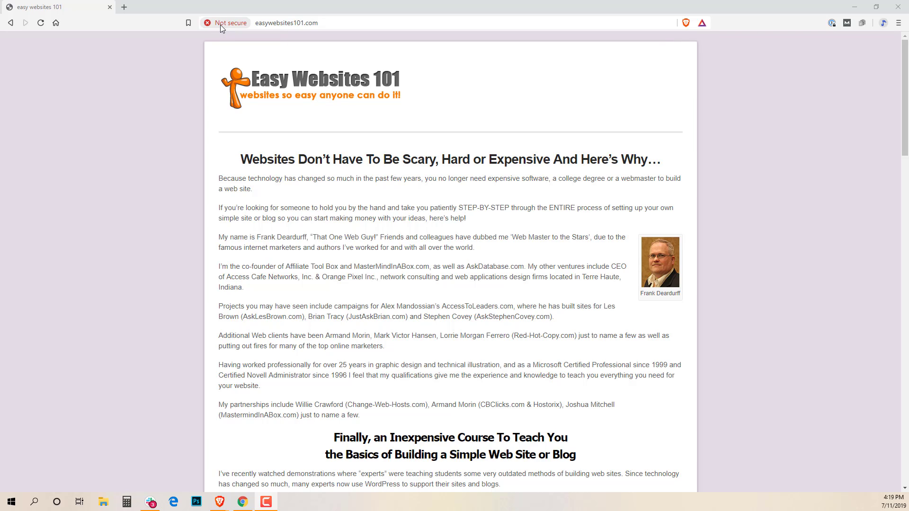
# Step: Open the site's WordPress admin page at easywebsites101.com/wp-admin
pyautogui.click(334, 25)
pyautogui.click(334, 25)
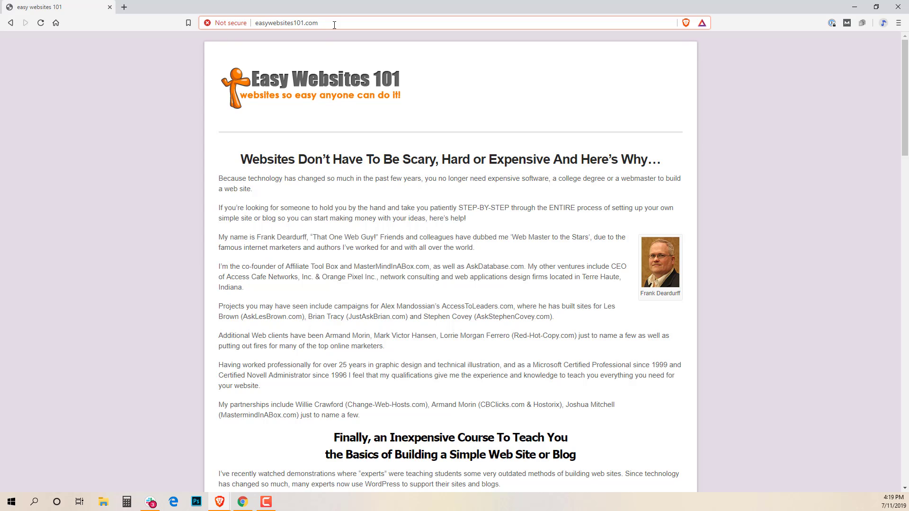
pyautogui.write('/wp-ad')
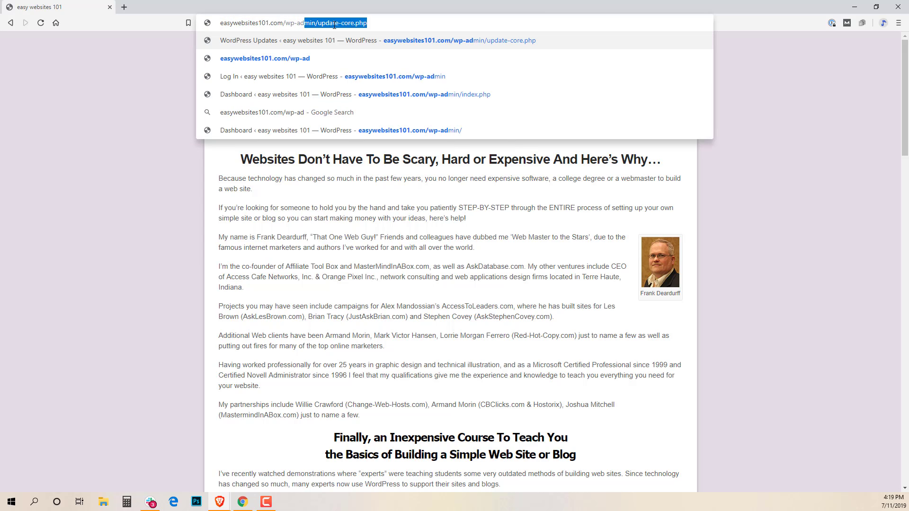
pyautogui.write('min')
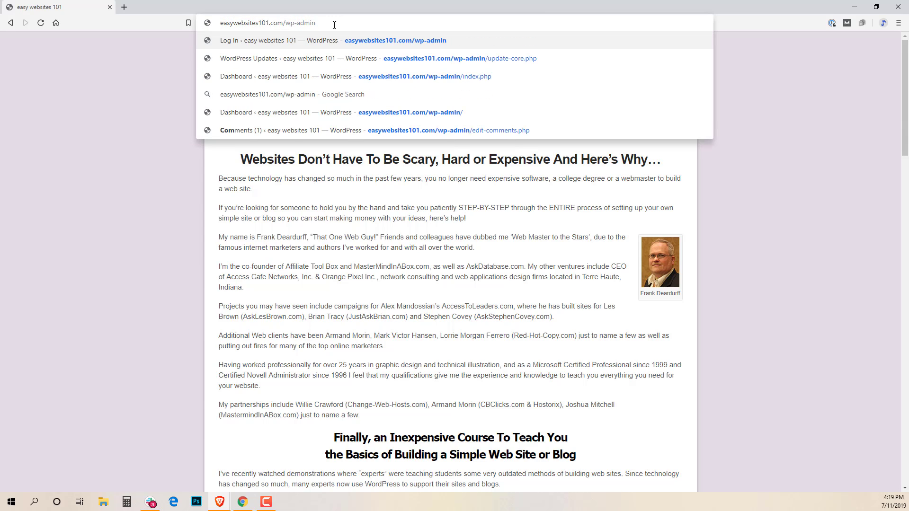
pyautogui.press('Return')
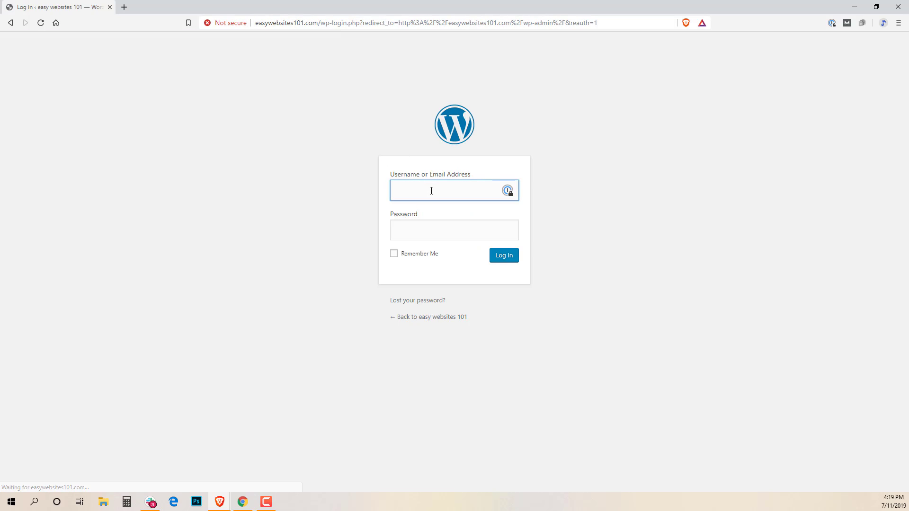
# Step: Log in to the WordPress dashboard with the administrator username and the account password
pyautogui.write('FD3_adm')
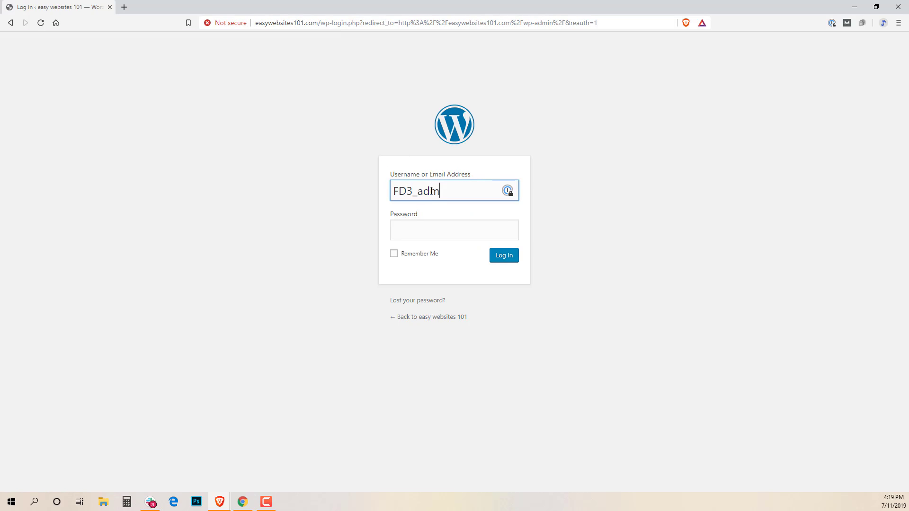
pyautogui.press('Tab')
pyautogui.write('•••••••••')
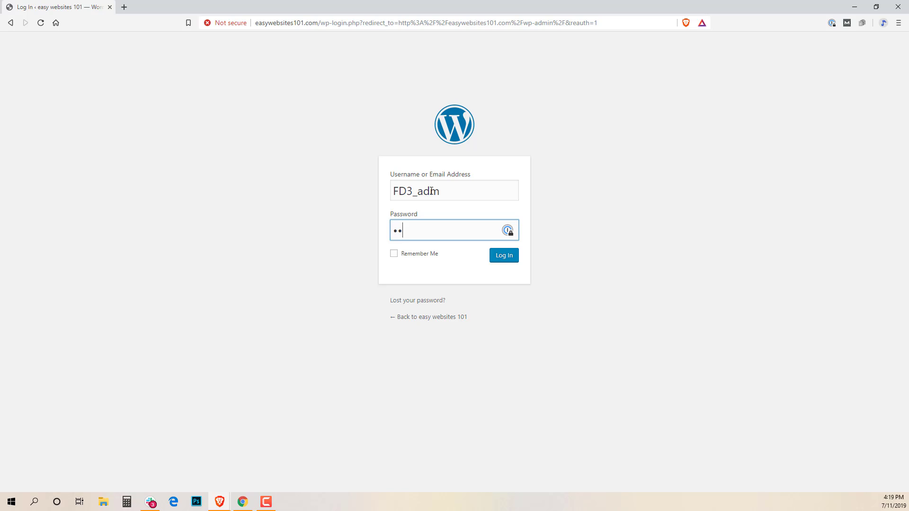
pyautogui.press('Return')
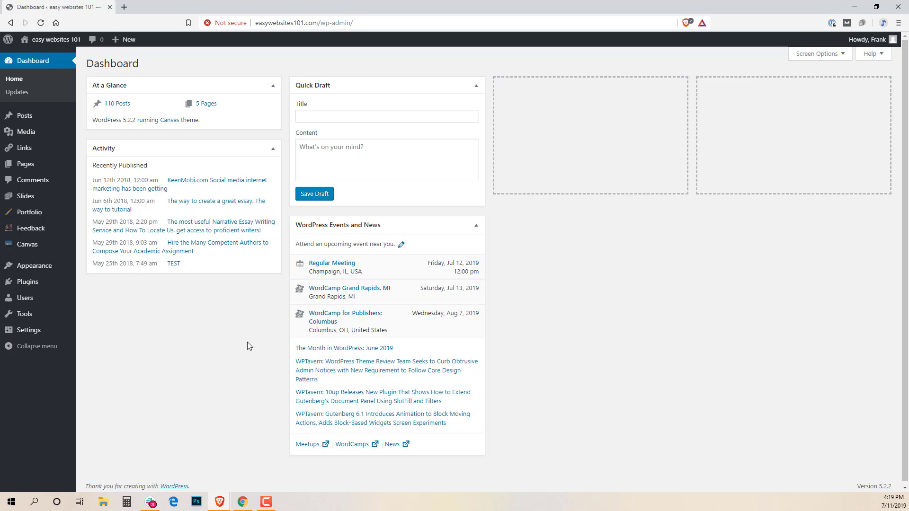
pyautogui.moveTo(39, 332)
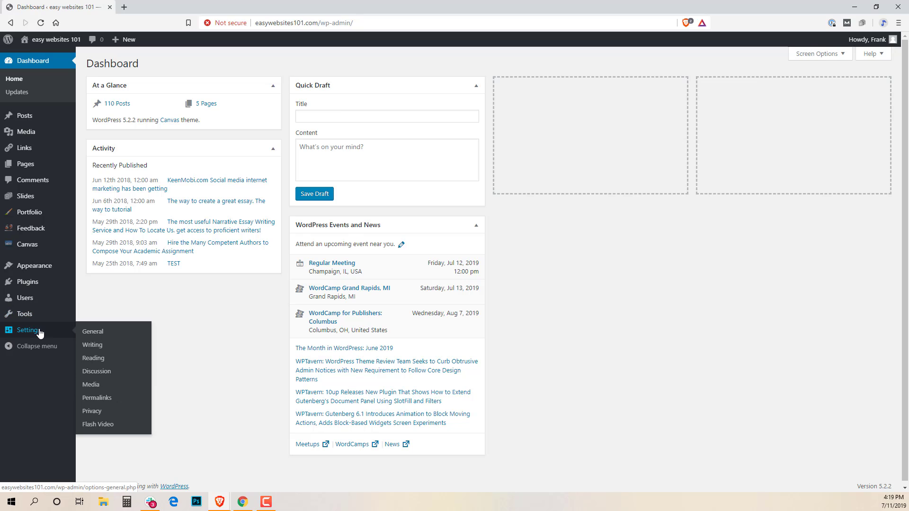
pyautogui.click(97, 333)
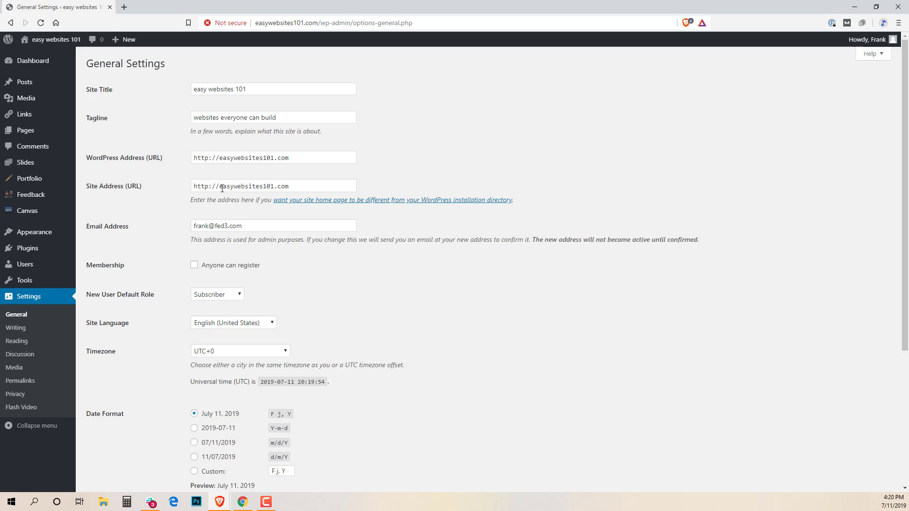
pyautogui.click(206, 160)
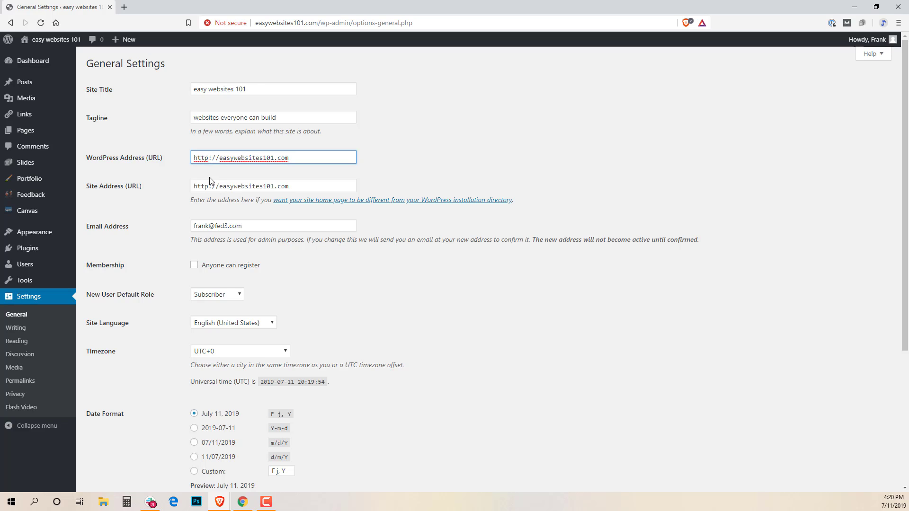
pyautogui.write('s')
pyautogui.click(211, 188)
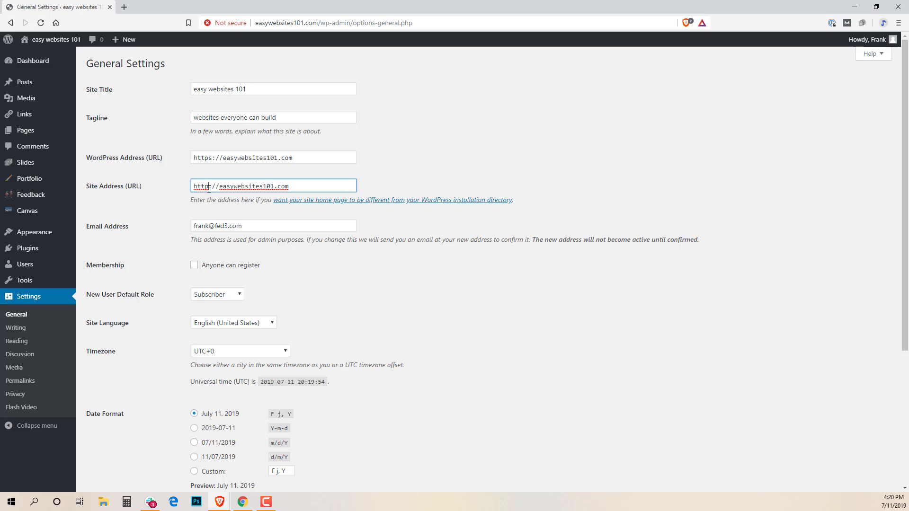
pyautogui.write('s')
pyautogui.scroll(-4, 422, 305)
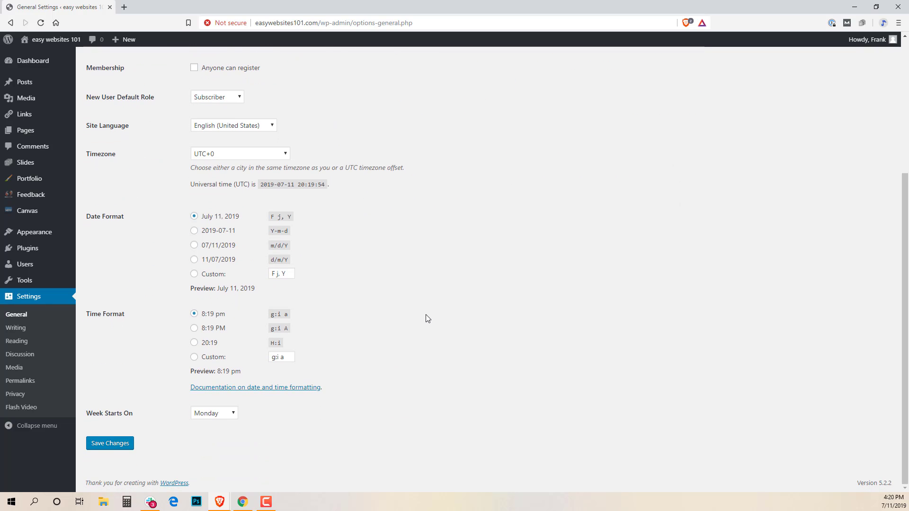
pyautogui.click(129, 444)
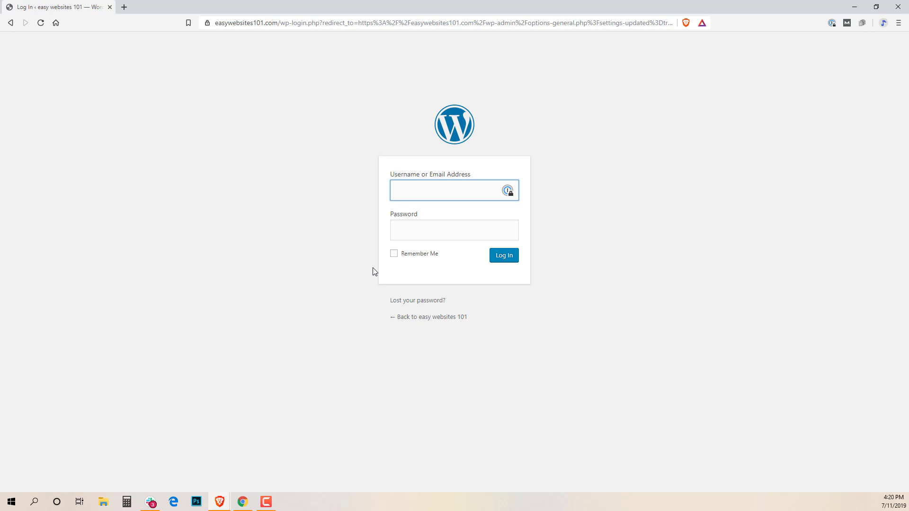
# Step: Log back in to the WordPress admin with the administrator username and the account password
pyautogui.write('FD3_adm')
pyautogui.press('Tab')
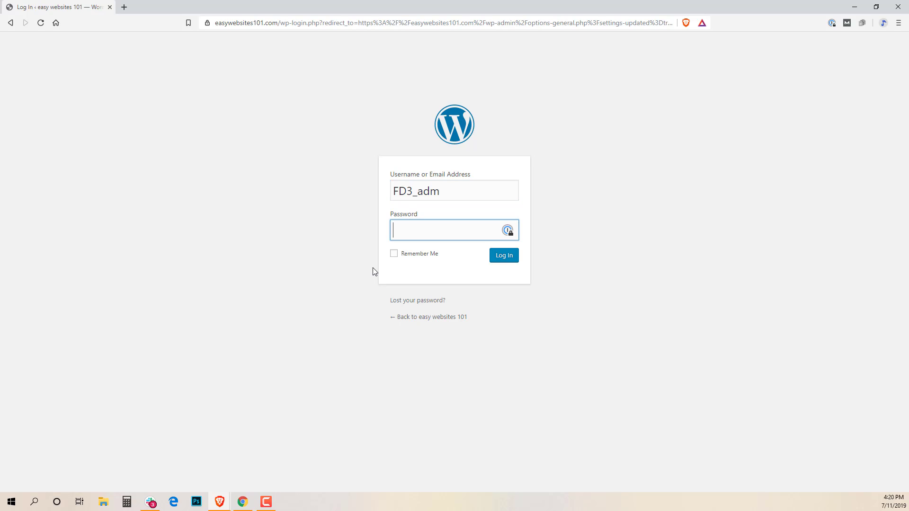
pyautogui.write('•••••••••')
pyautogui.press('Return')
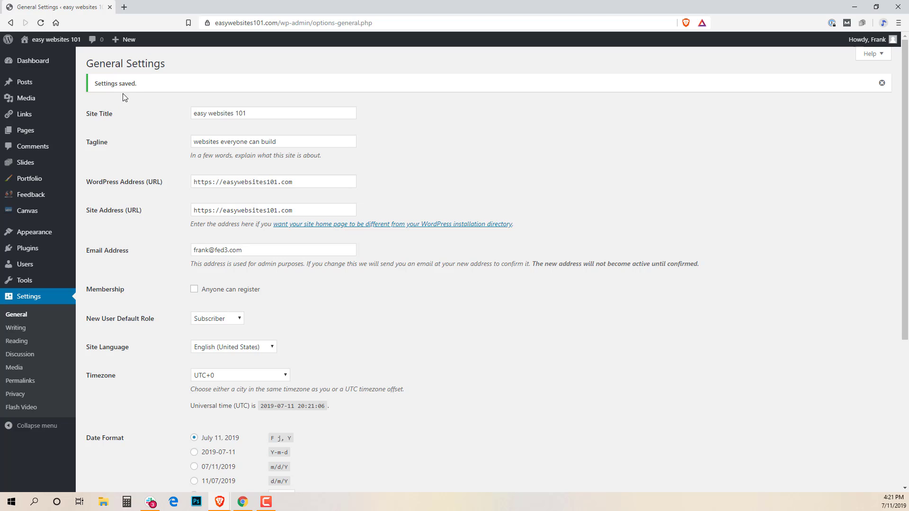
# Step: Open the live site in a new browser tab and check its connection security information
pyautogui.moveTo(53, 45)
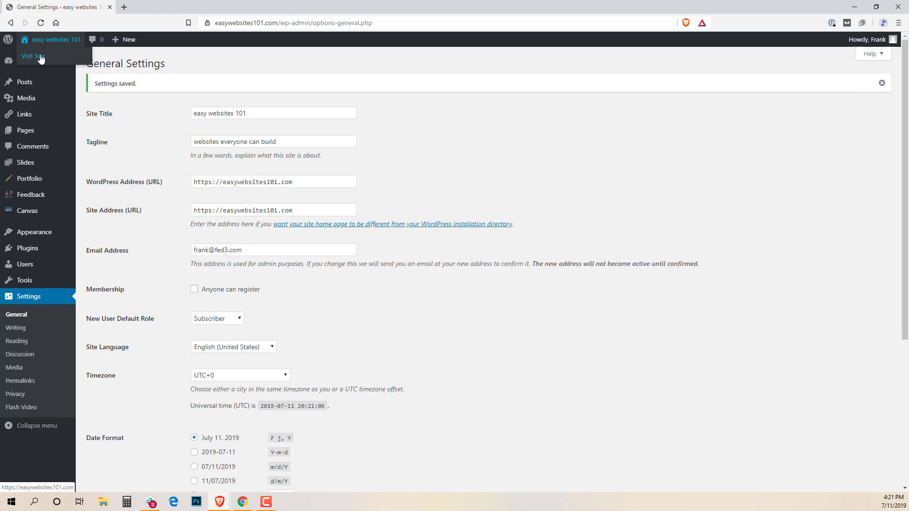
pyautogui.middleClick(41, 57)
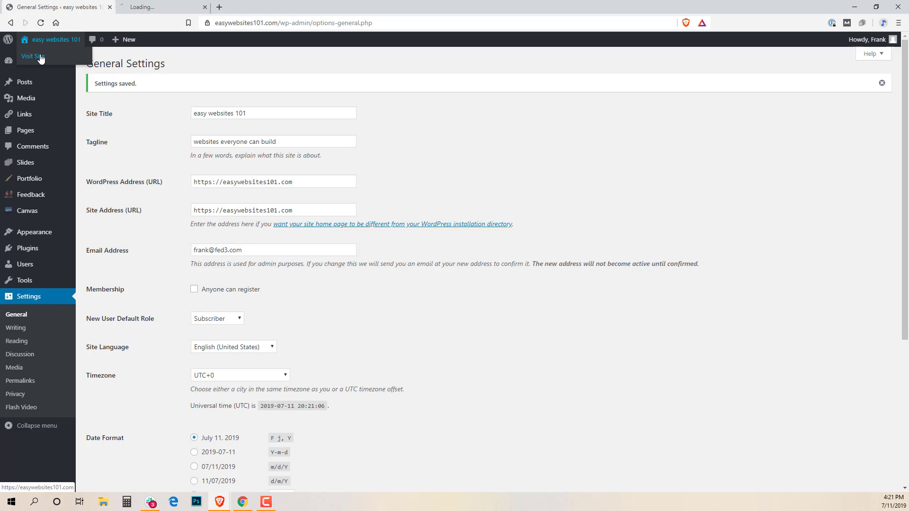
pyautogui.click(158, 10)
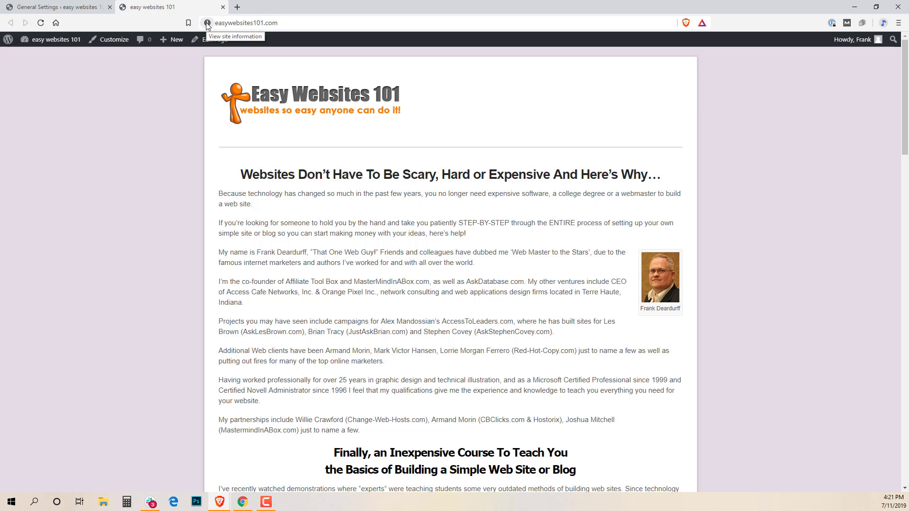
pyautogui.click(207, 23)
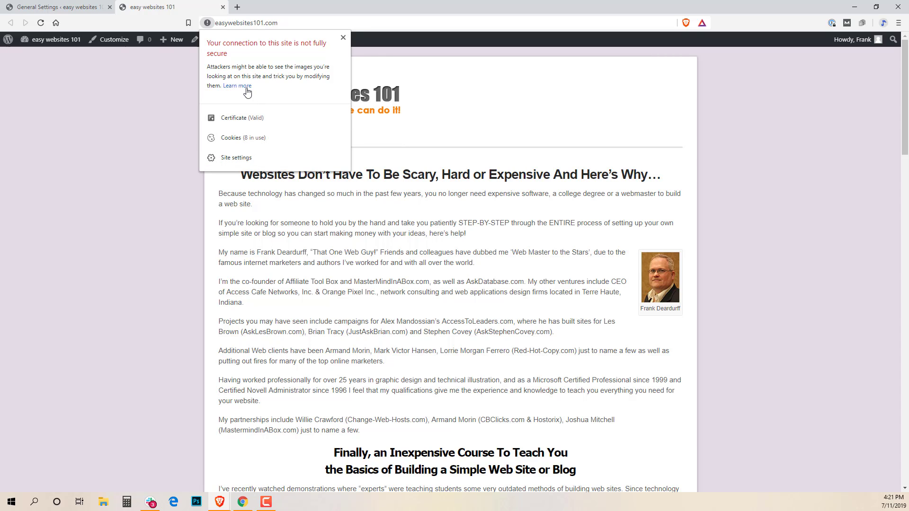
pyautogui.click(343, 38)
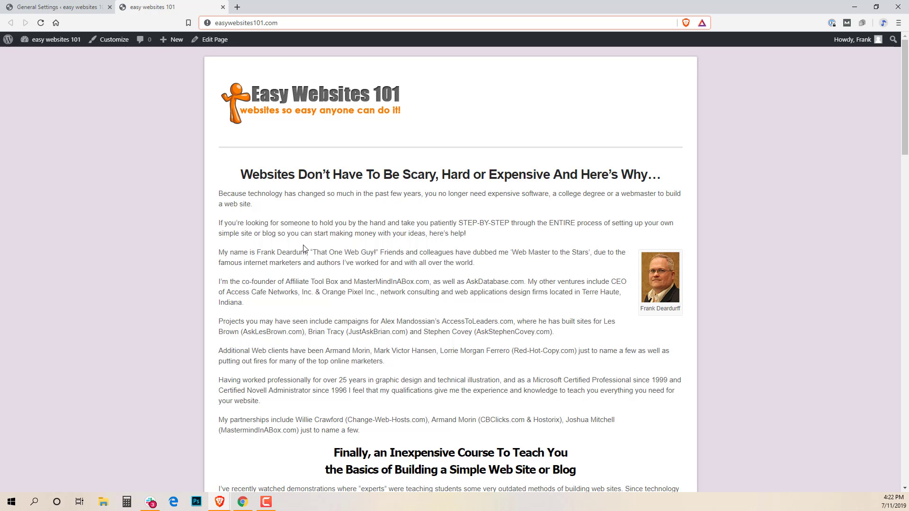
# Step: Copy the site's https address and open whynopadlock.com in a new browser tab
pyautogui.click(271, 24)
pyautogui.hotkey('ctrl', 'c')
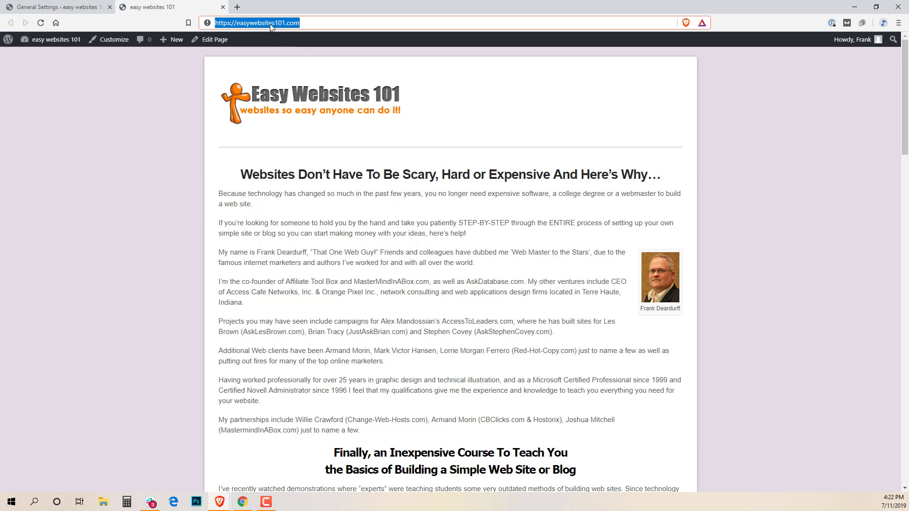
pyautogui.click(238, 8)
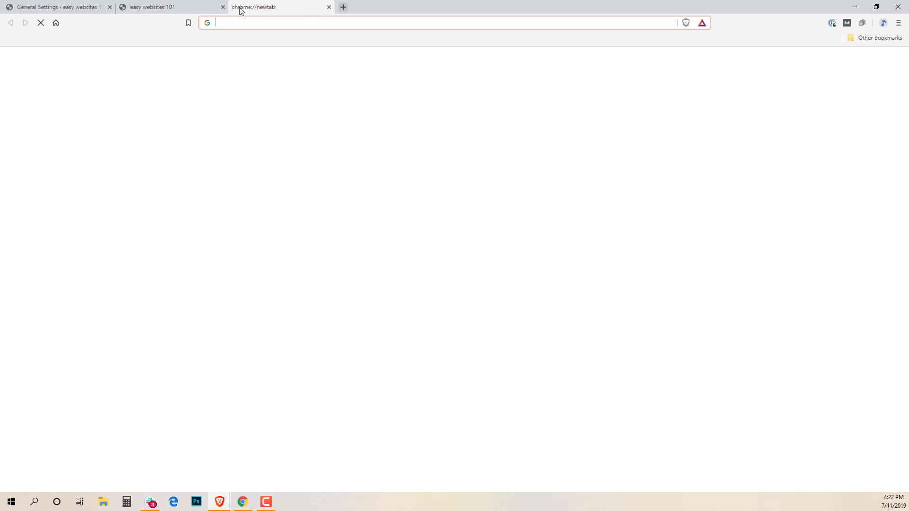
pyautogui.write('whynopadlock.com')
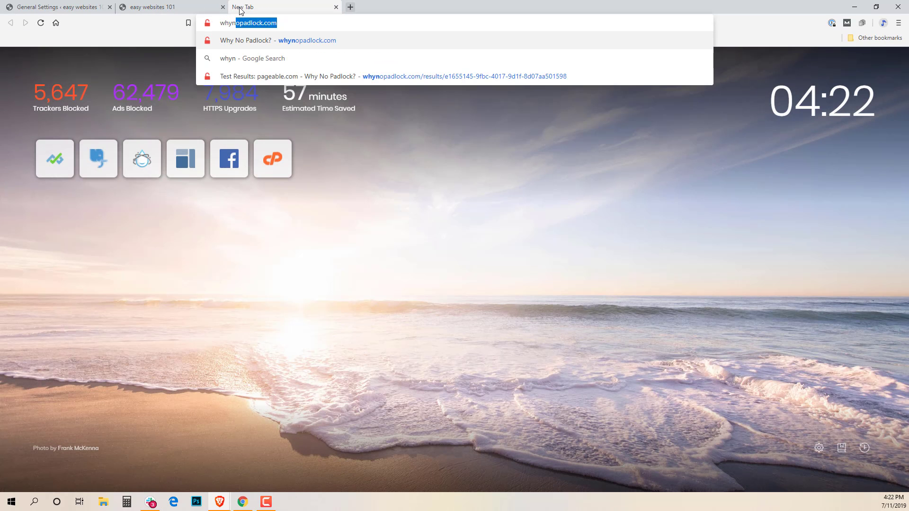
pyautogui.press('Return')
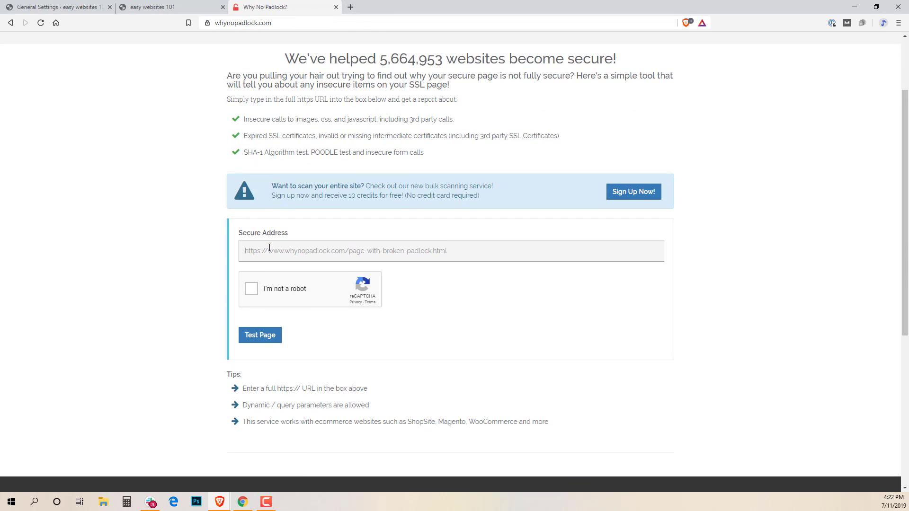
pyautogui.click(269, 248)
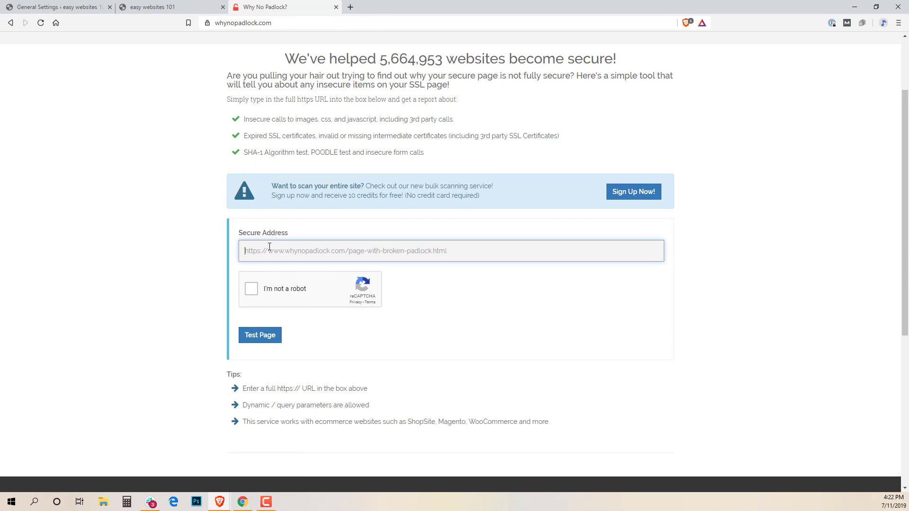
pyautogui.hotkey('ctrl', 'v')
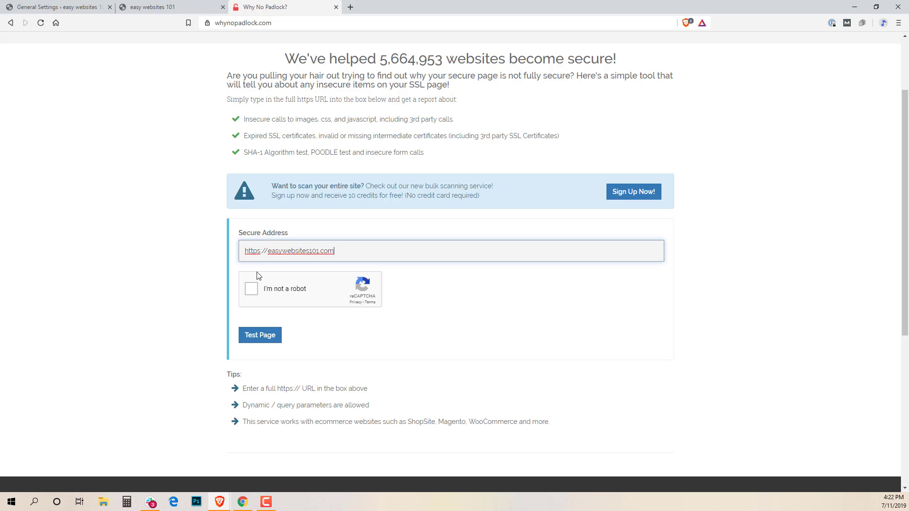
pyautogui.click(251, 290)
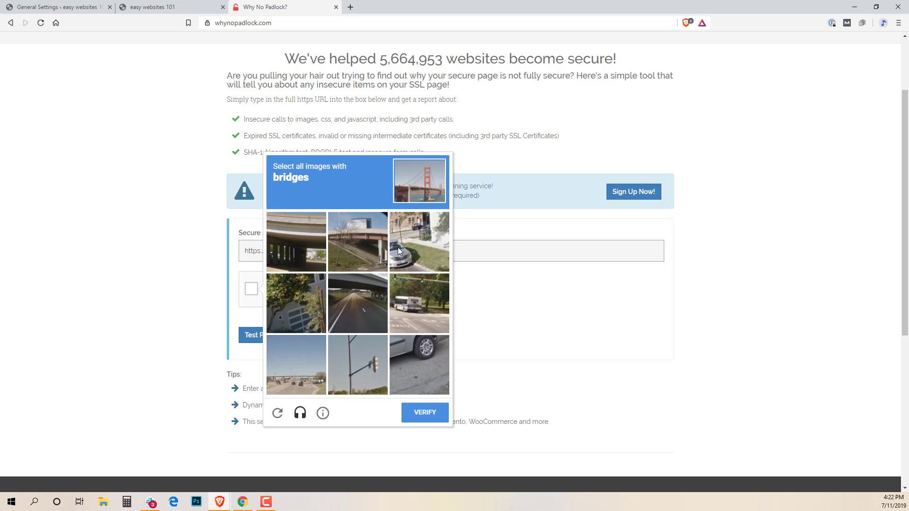
pyautogui.click(359, 253)
pyautogui.click(297, 247)
pyautogui.click(336, 302)
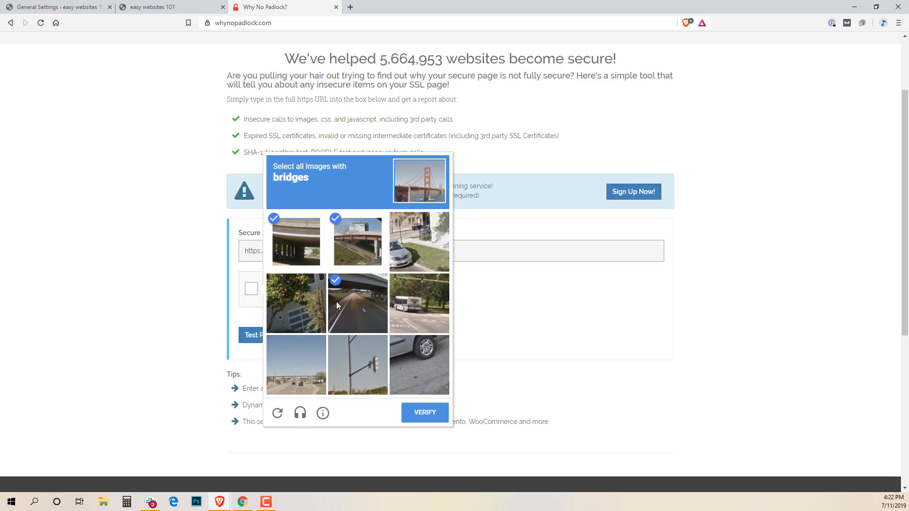
pyautogui.click(294, 393)
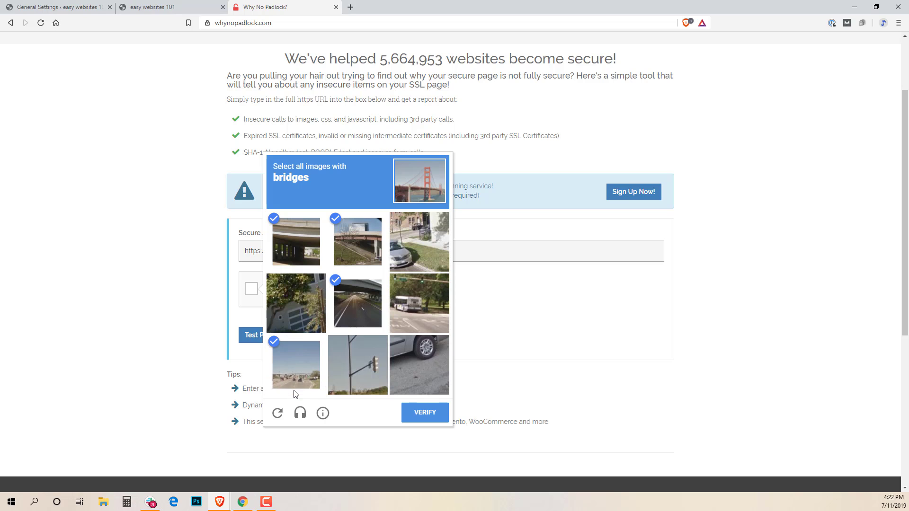
pyautogui.click(425, 414)
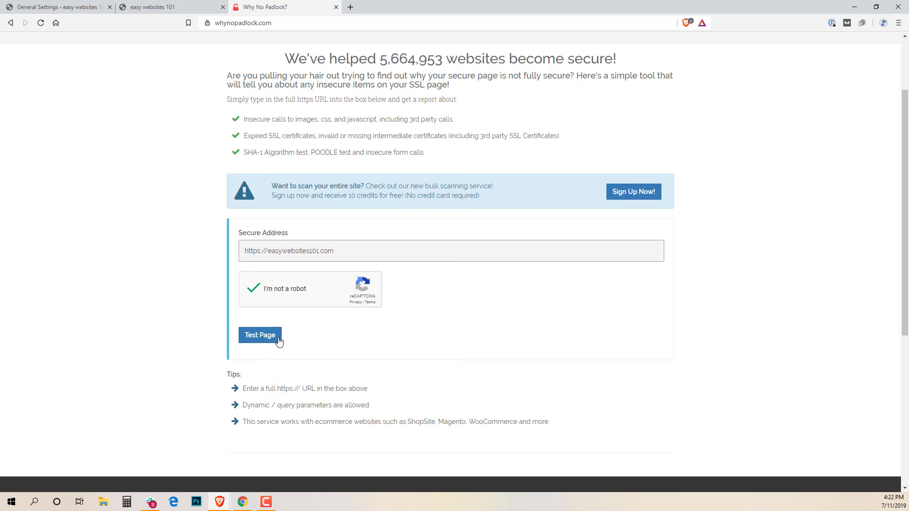
pyautogui.click(279, 340)
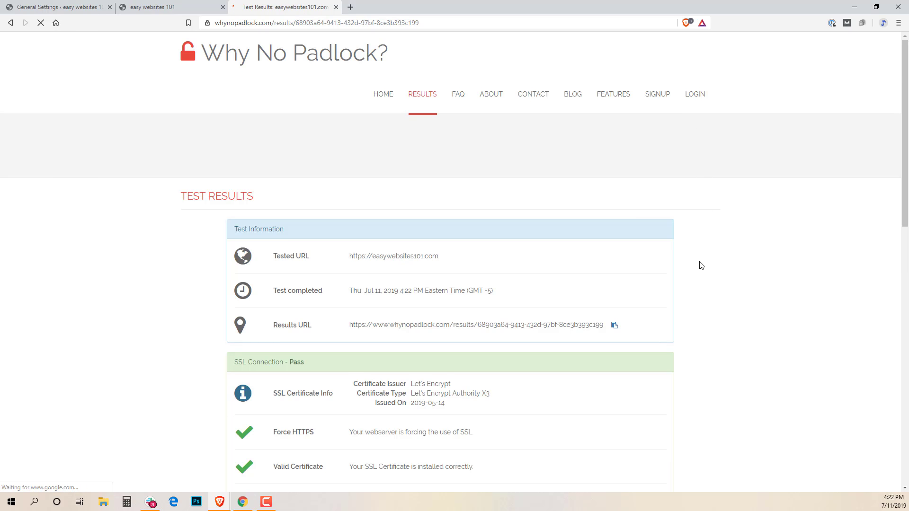
# Step: Review the mixed content section of the test results and look through the site's home page for the insecure image
pyautogui.scroll(-2, 701, 266)
pyautogui.scroll(-6, 707, 278)
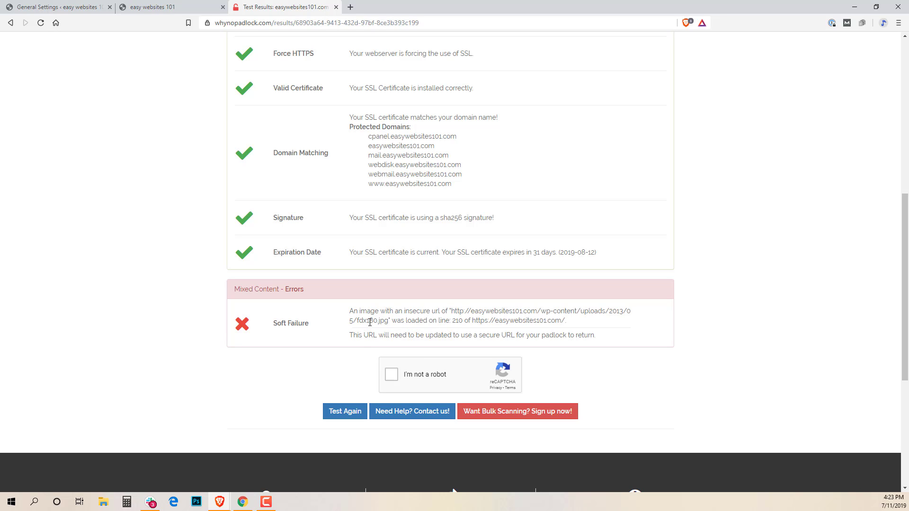
pyautogui.click(147, 11)
pyautogui.scroll(-20, 666, 300)
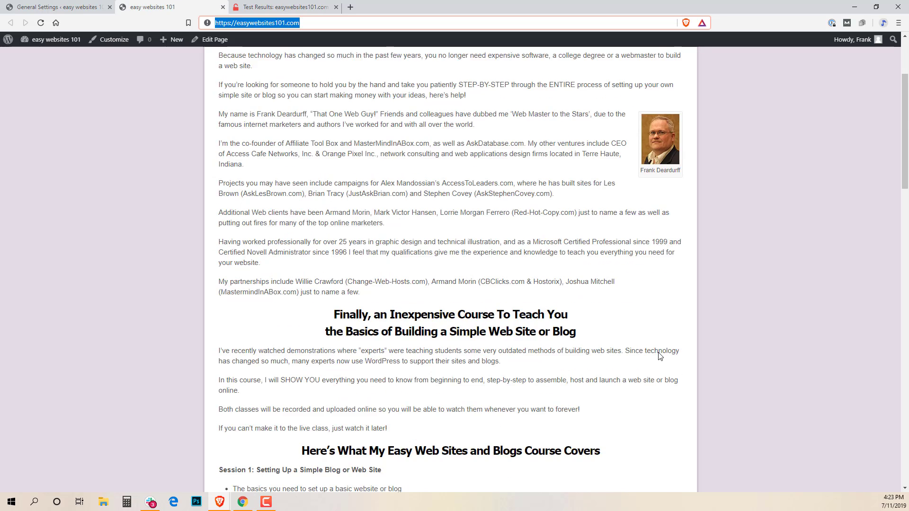
pyautogui.scroll(-4, 680, 388)
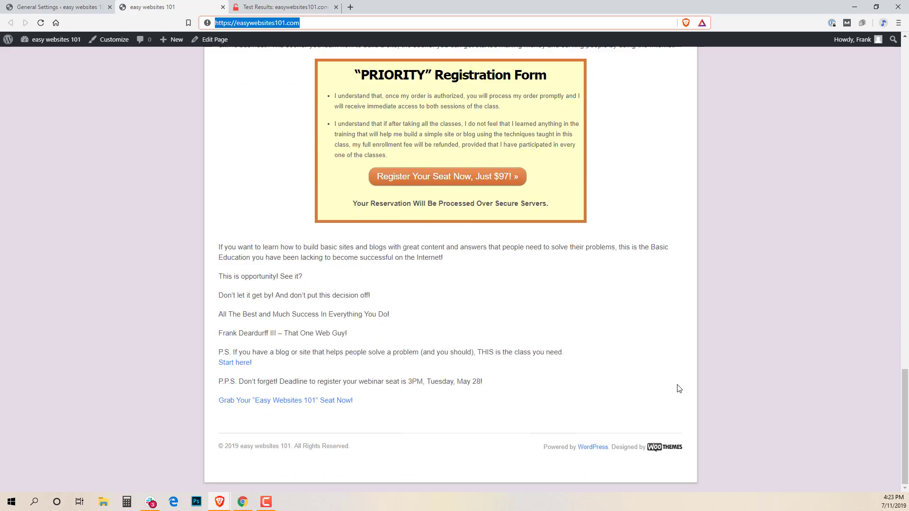
pyautogui.scroll(15, 677, 387)
pyautogui.scroll(10, 670, 386)
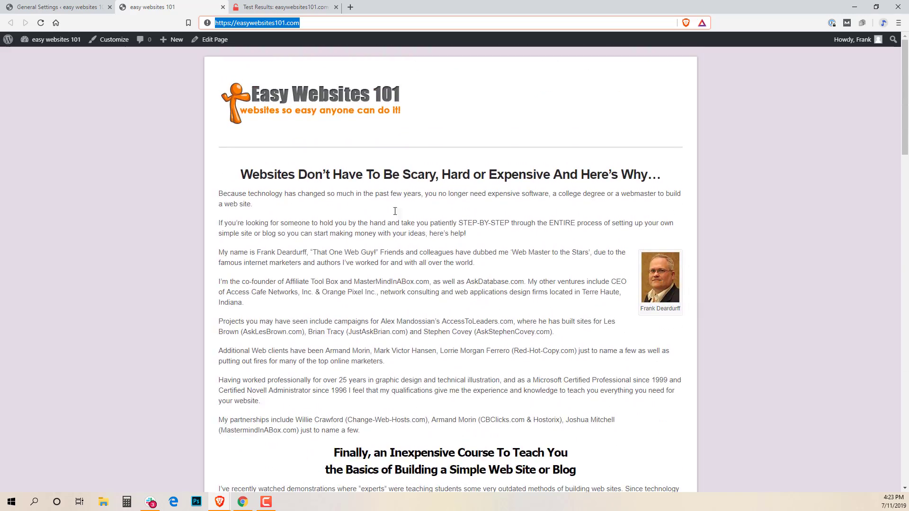
# Step: Open the front page "Websites Don't Have To Be Scary, Hard or Expensive And Here's Why…" for editing and dismiss the block editor tip
pyautogui.click(59, 8)
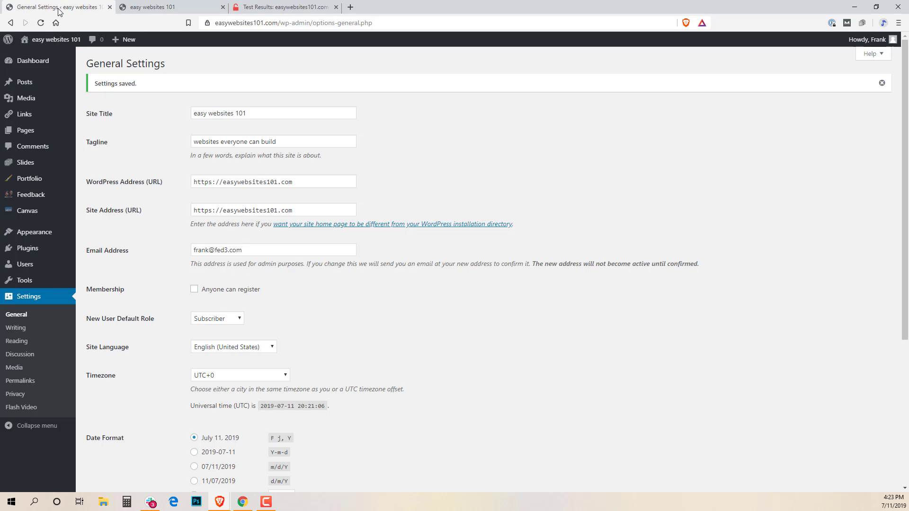
pyautogui.moveTo(28, 129)
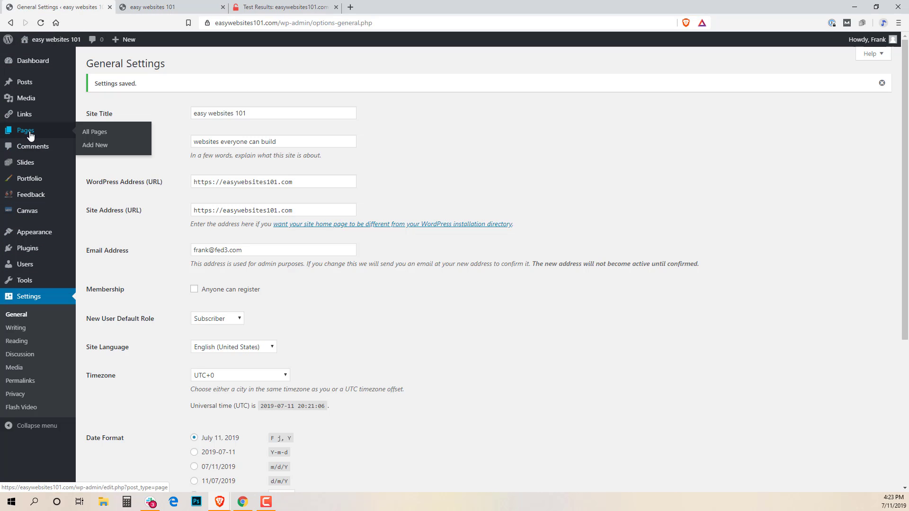
pyautogui.click(90, 135)
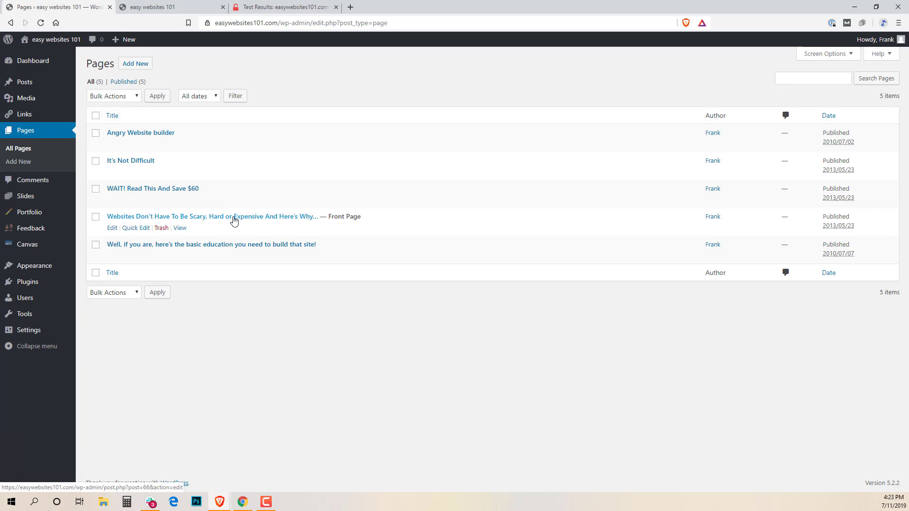
pyautogui.click(234, 218)
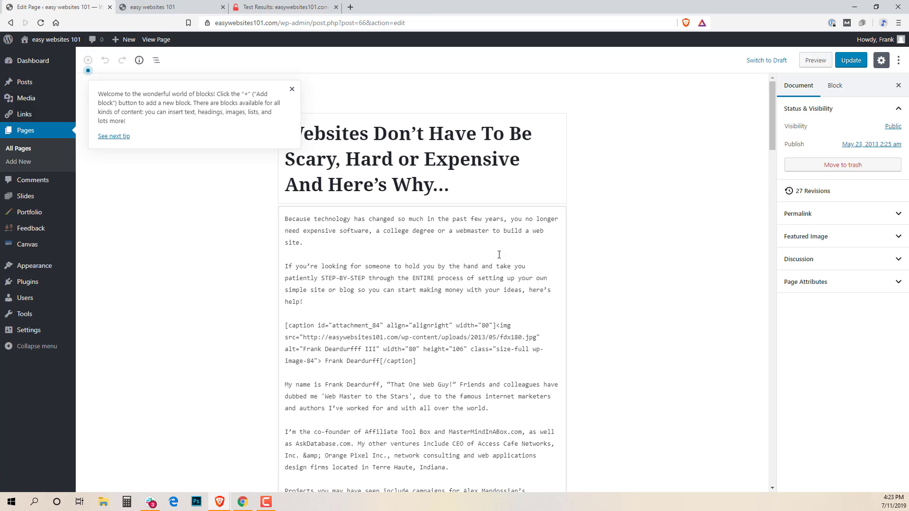
pyautogui.click(292, 89)
# Step: Change the fdx180.jpg image address in the page content from http to https, update the page and reload the live home page
pyautogui.scroll(-1, 457, 334)
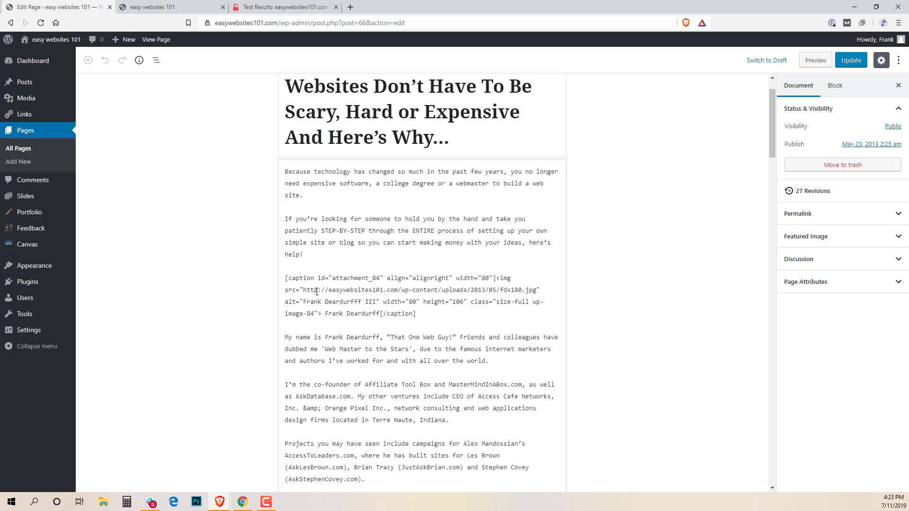
pyautogui.click(317, 290)
pyautogui.write('s')
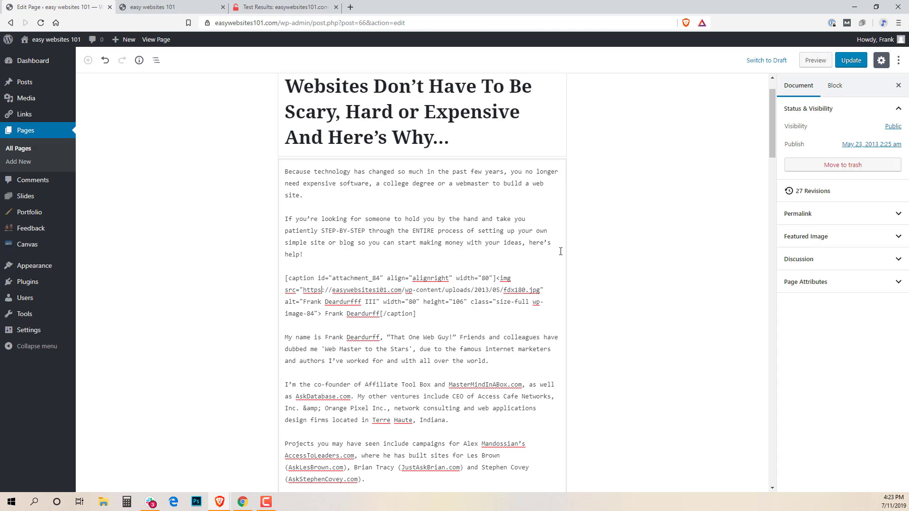
pyautogui.click(853, 64)
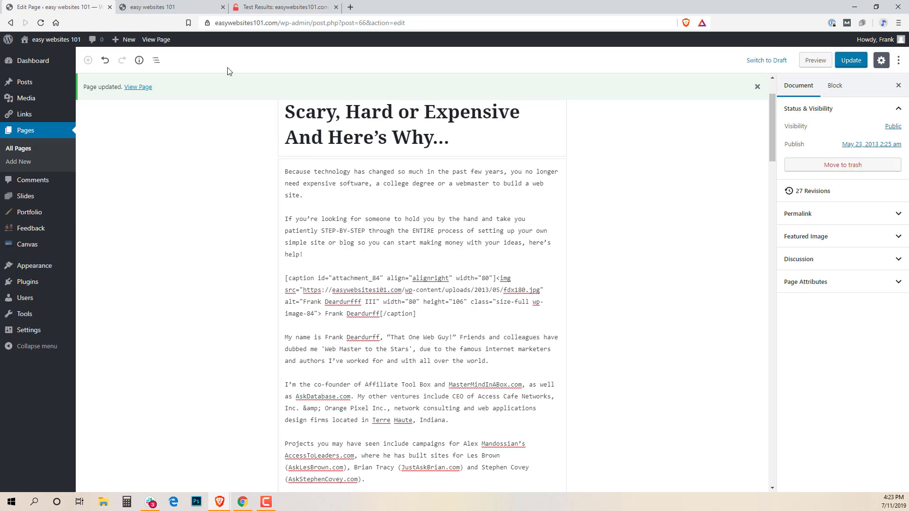
pyautogui.click(177, 10)
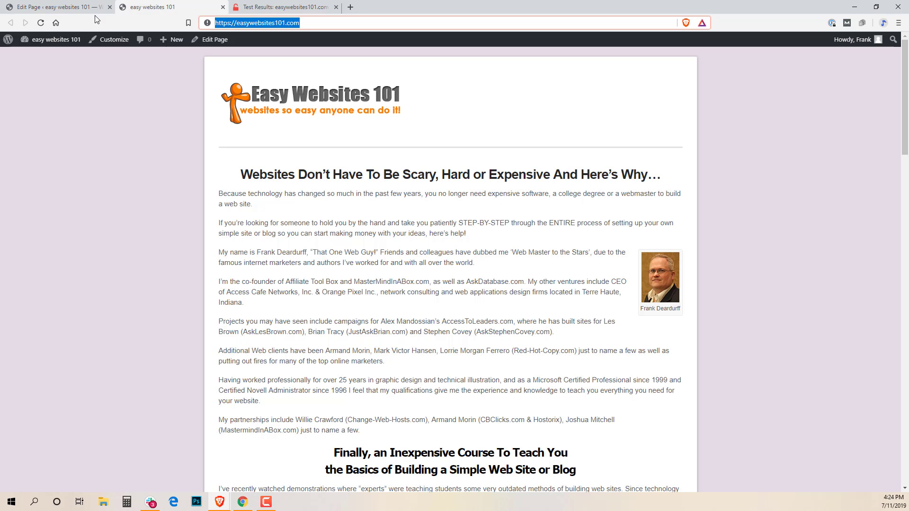
pyautogui.click(41, 23)
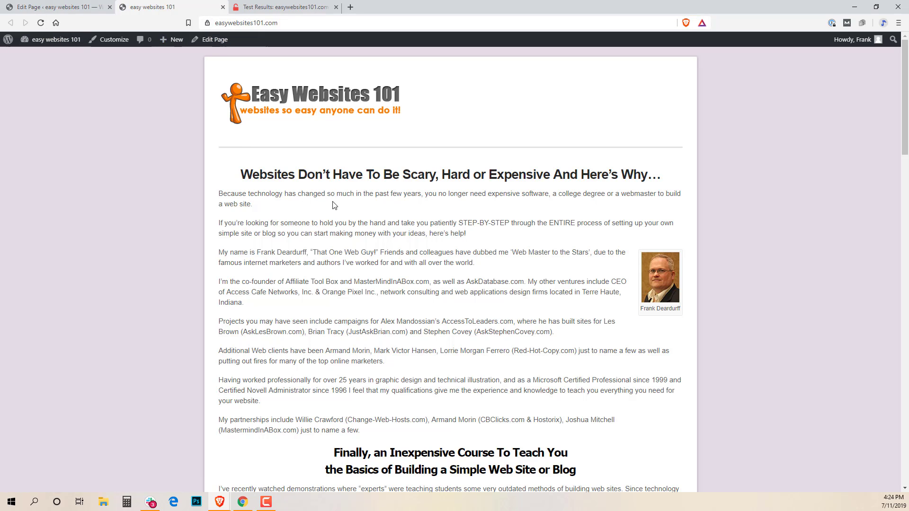
# Step: Rerun the Why No Padlock test on the site, completing the robot check by selecting all car images
pyautogui.click(288, 8)
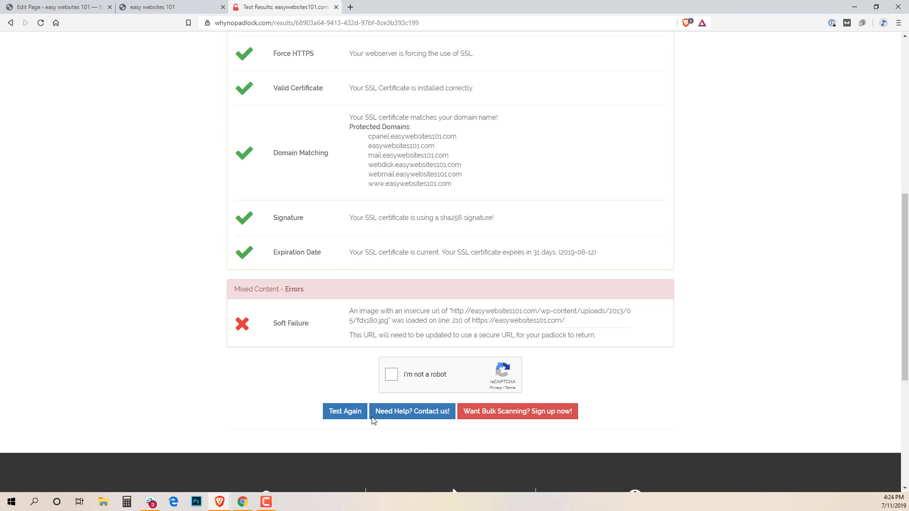
pyautogui.click(393, 378)
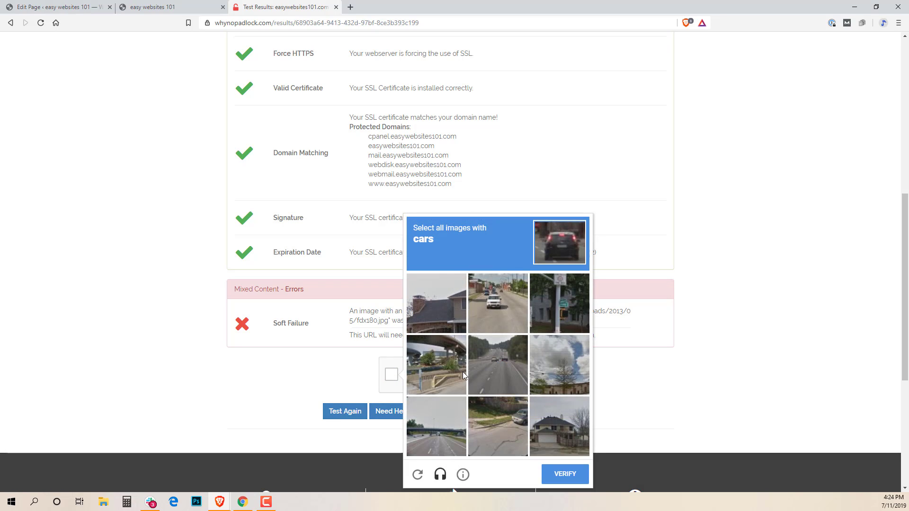
pyautogui.click(503, 302)
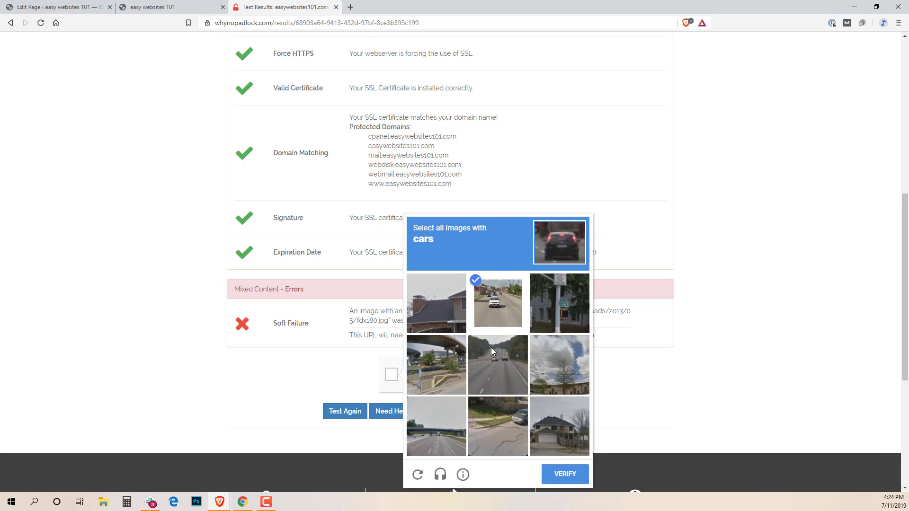
pyautogui.click(494, 363)
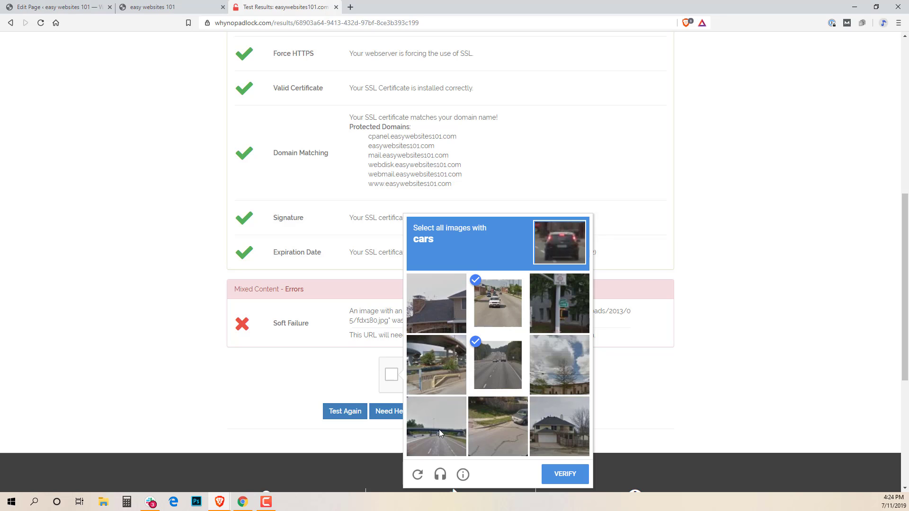
pyautogui.click(557, 476)
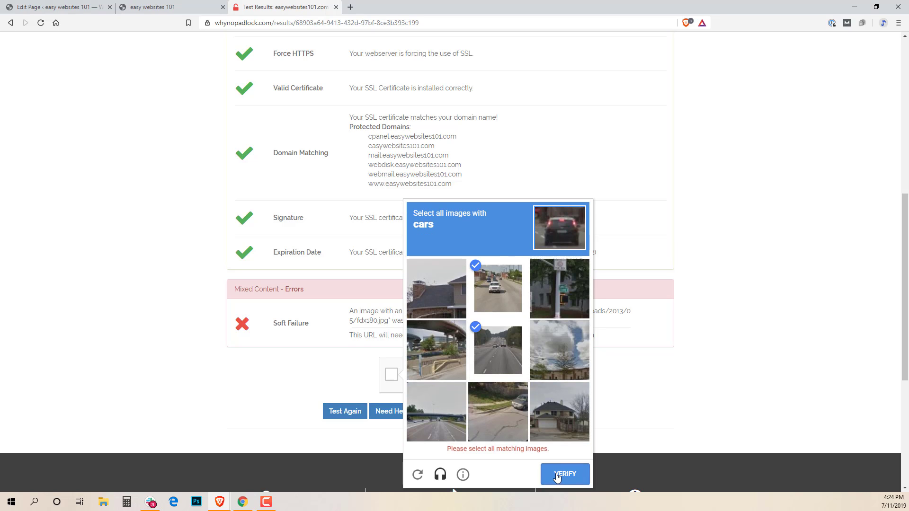
pyautogui.click(512, 414)
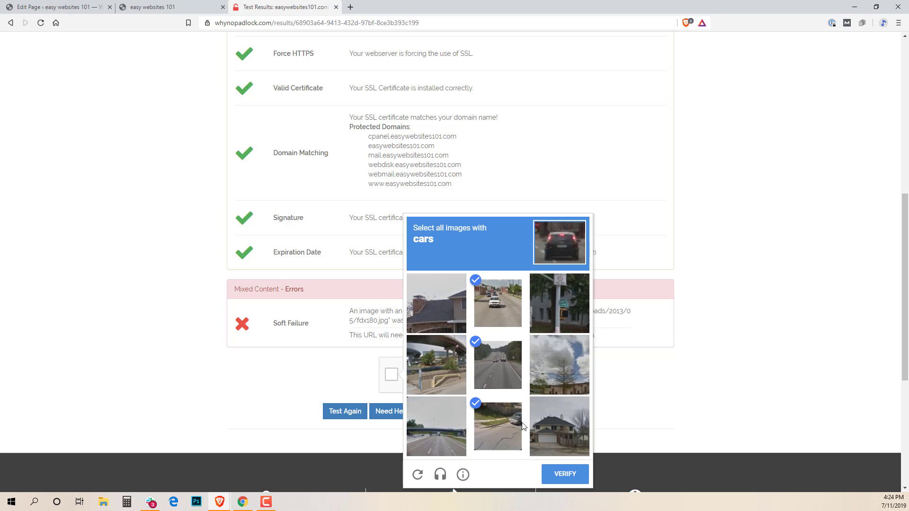
pyautogui.click(563, 481)
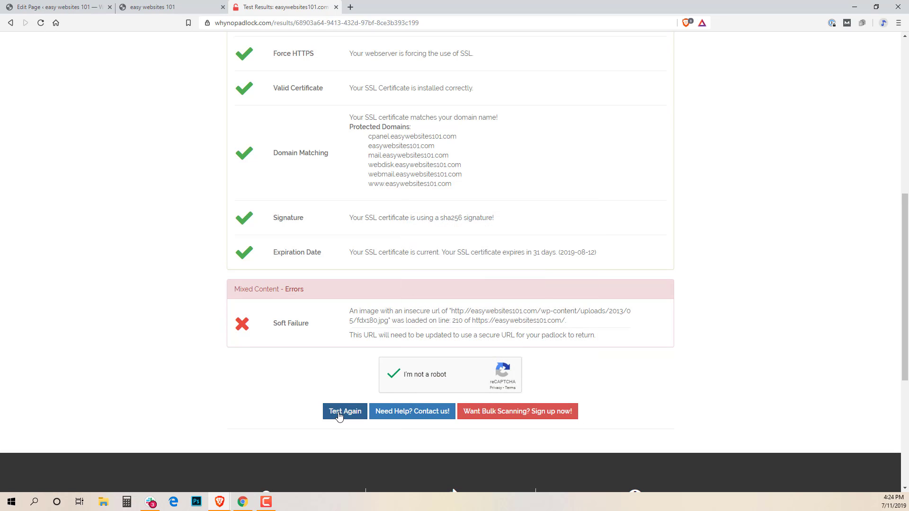
pyautogui.click(339, 415)
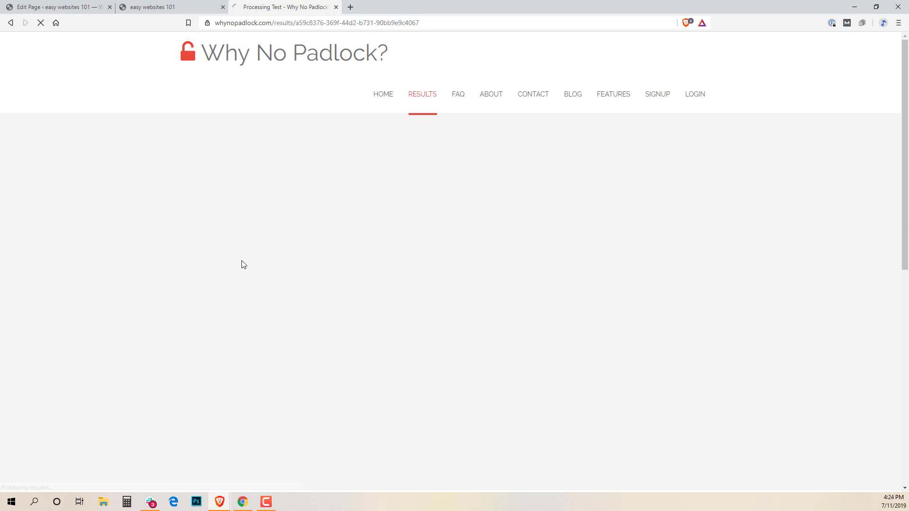
# Step: Review the SSL connection and mixed content sections of the new test results, and close the results tab
pyautogui.scroll(-5, 242, 263)
pyautogui.scroll(-5, 242, 262)
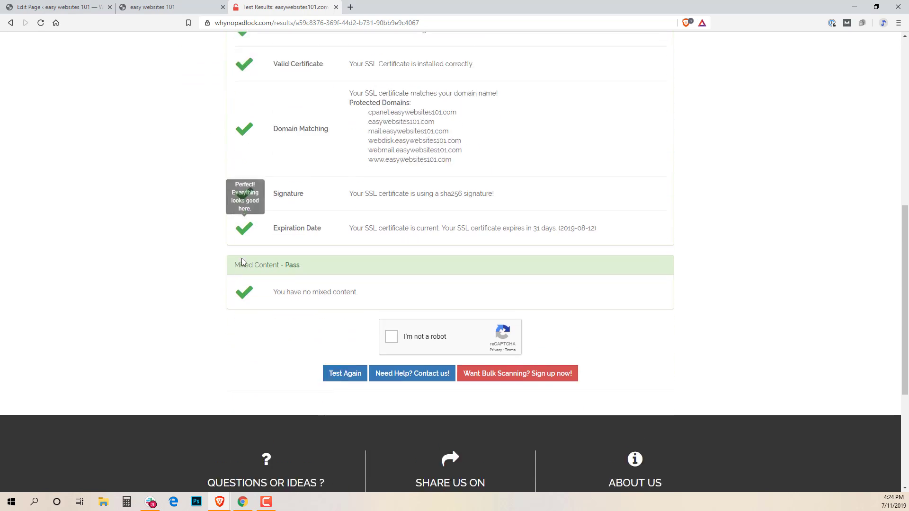
pyautogui.scroll(1, 317, 234)
pyautogui.scroll(4, 316, 233)
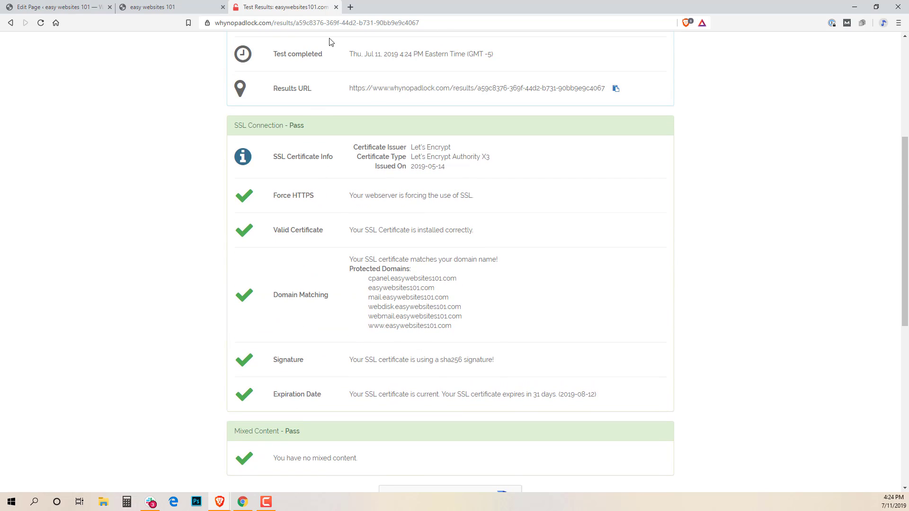
pyautogui.click(336, 7)
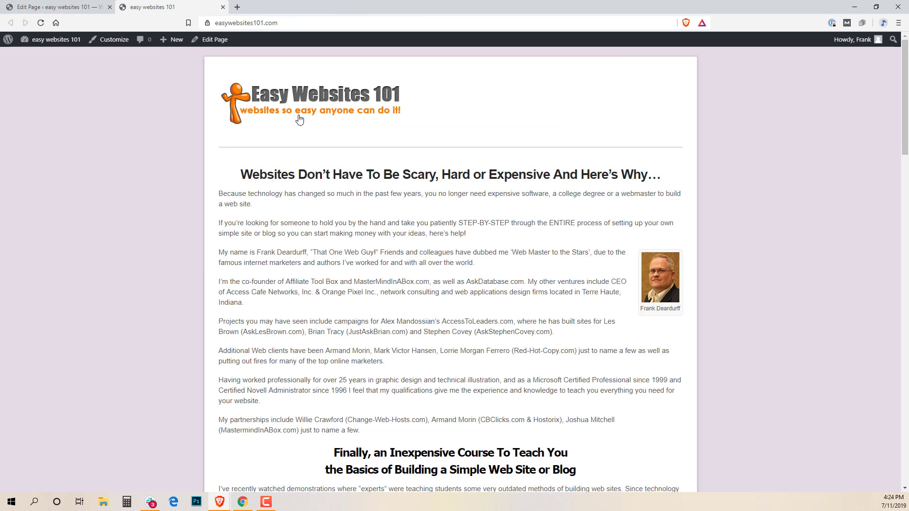
pyautogui.click(253, 24)
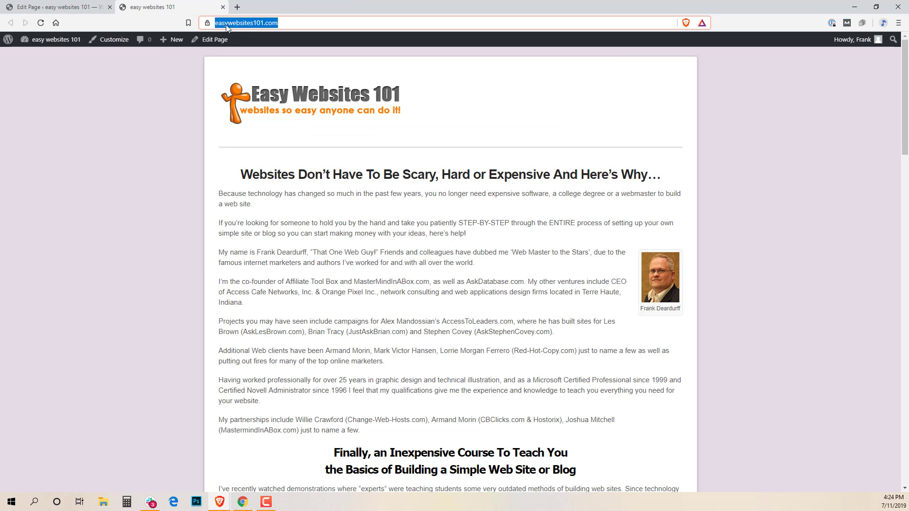
pyautogui.click(235, 24)
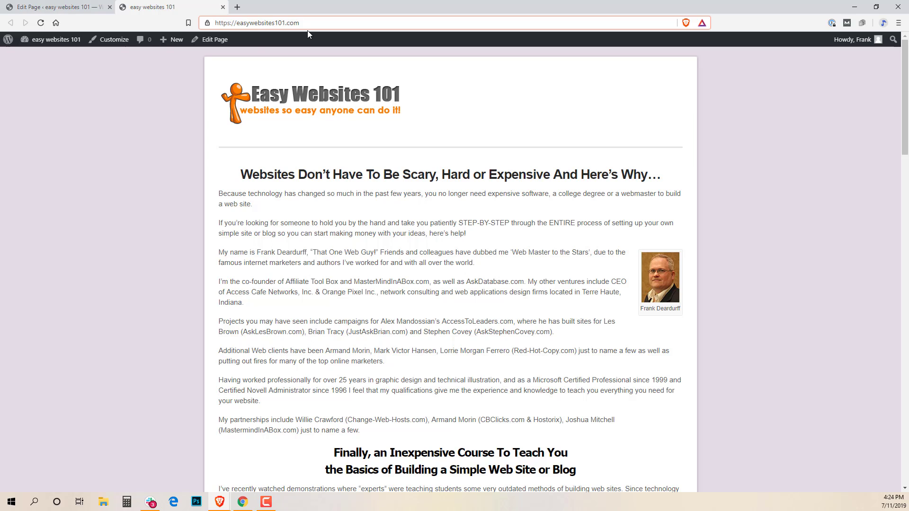
pyautogui.click(231, 24)
pyautogui.press('BackSpace')
pyautogui.press('BackSpace')
pyautogui.press('BackSpace')
pyautogui.press('BackSpace')
pyautogui.press('BackSpace')
pyautogui.press('BackSpace')
pyautogui.press('BackSpace')
pyautogui.press('BackSpace')
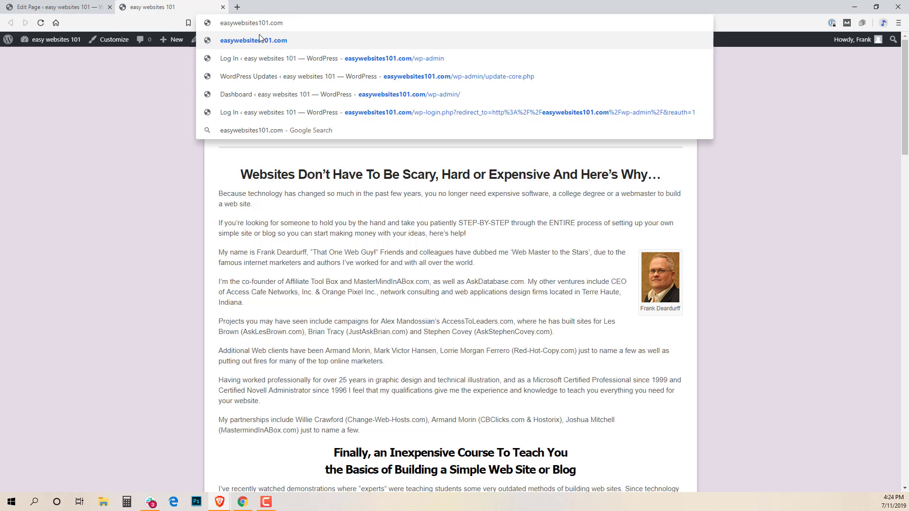
pyautogui.press('Return')
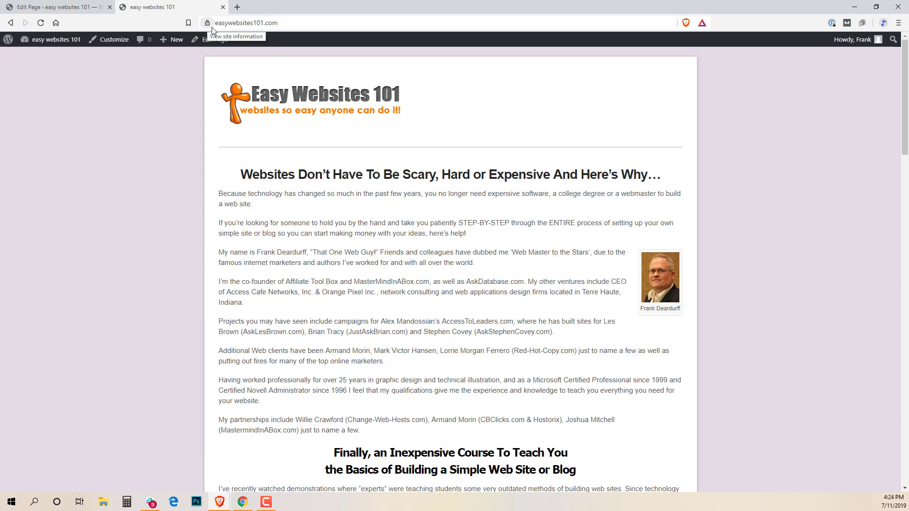
pyautogui.click(223, 22)
pyautogui.click(223, 22)
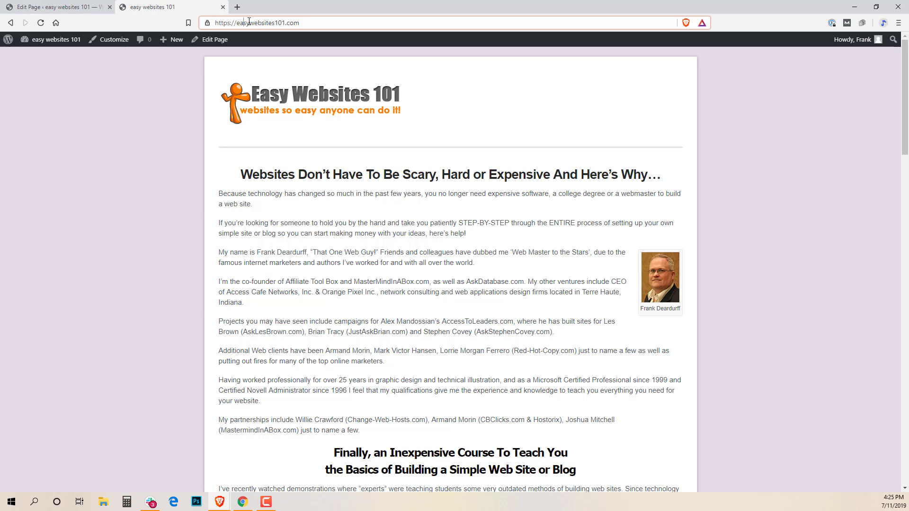
# Step: Find the Really Simple SSL plugin by searching new WordPress plugins for "really simple ssl", and install and activate it
pyautogui.click(66, 9)
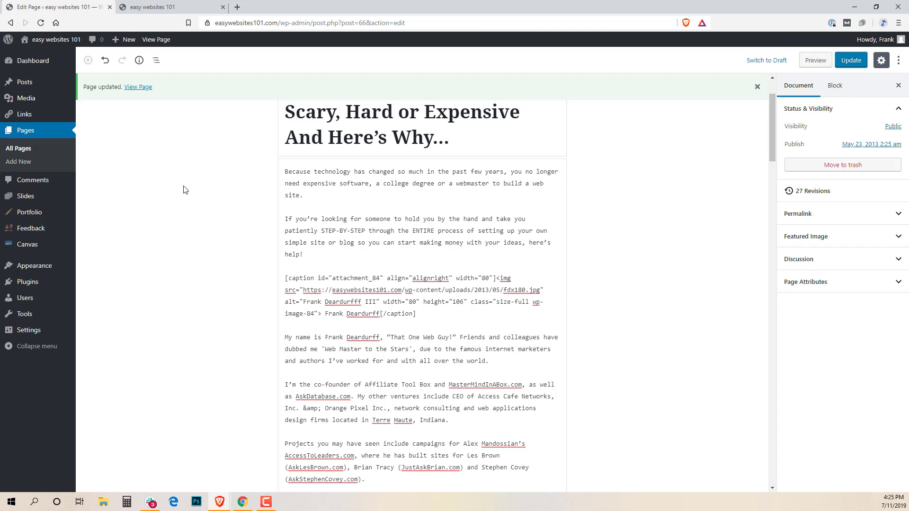
pyautogui.moveTo(47, 281)
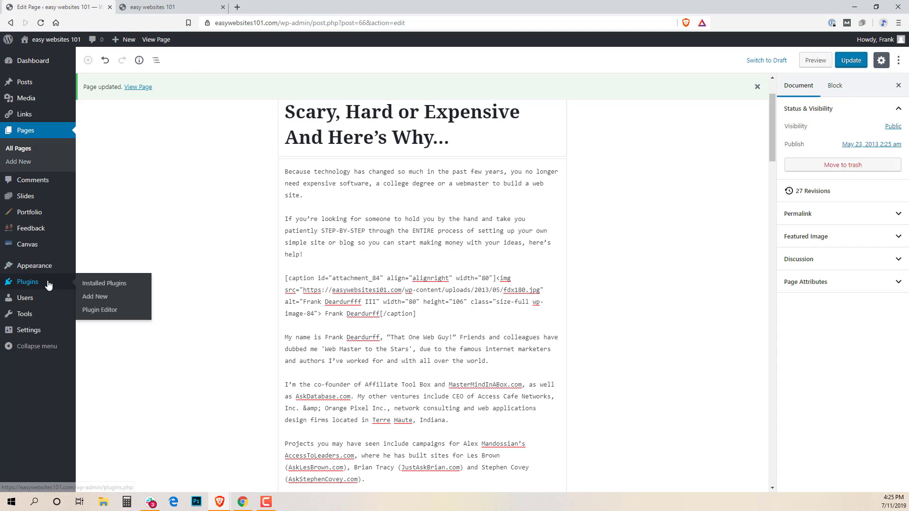
pyautogui.click(94, 297)
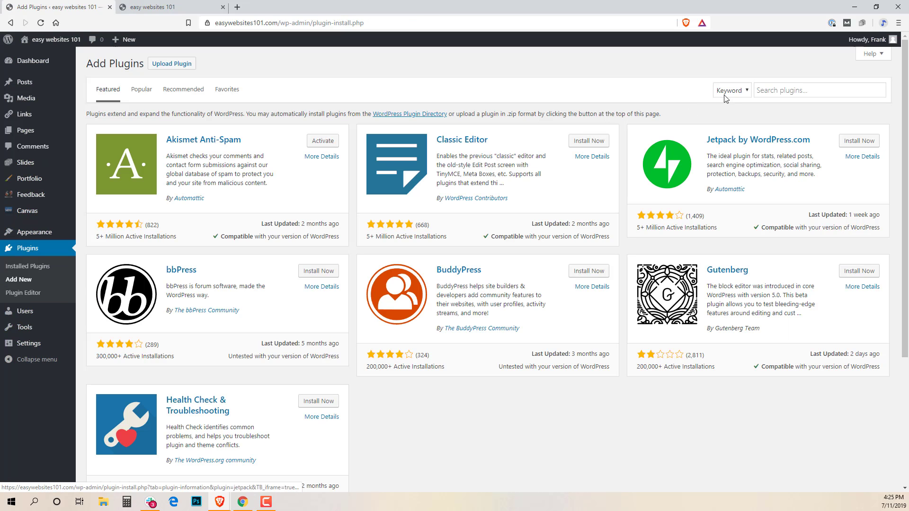
pyautogui.click(794, 89)
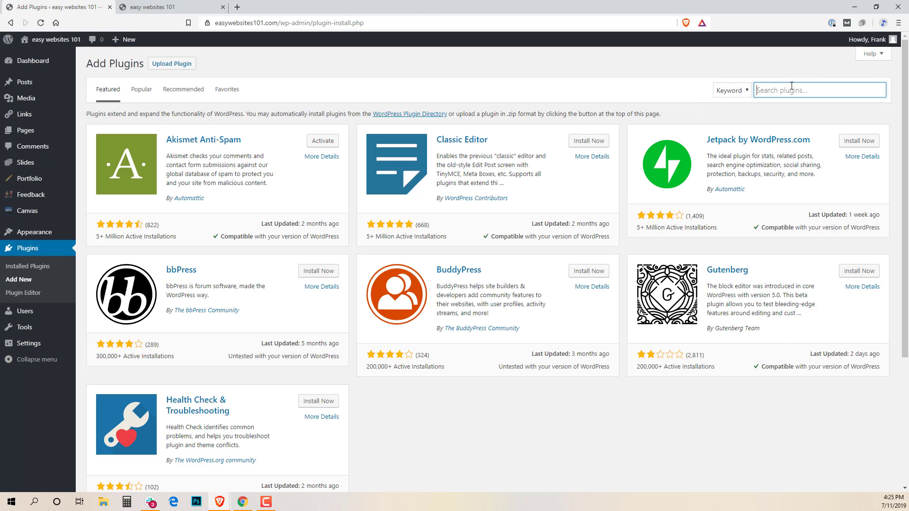
pyautogui.write('really simple ssl')
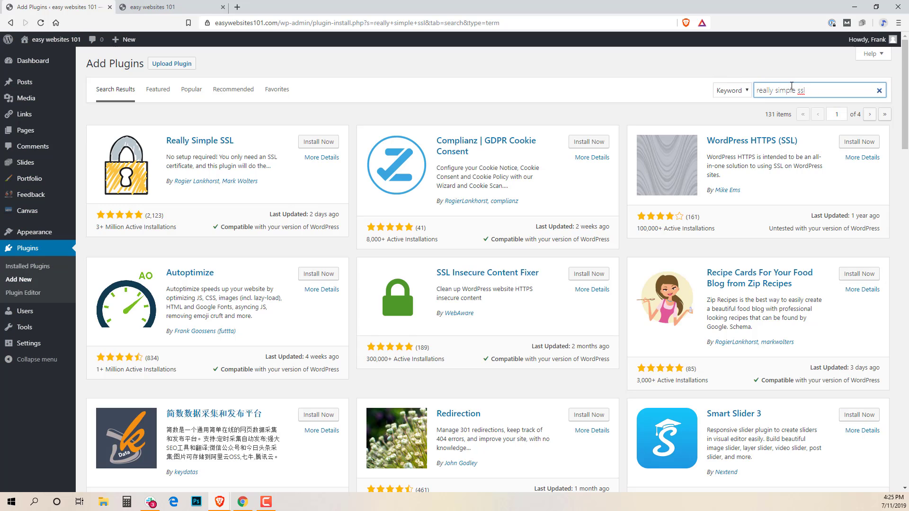
pyautogui.click(313, 146)
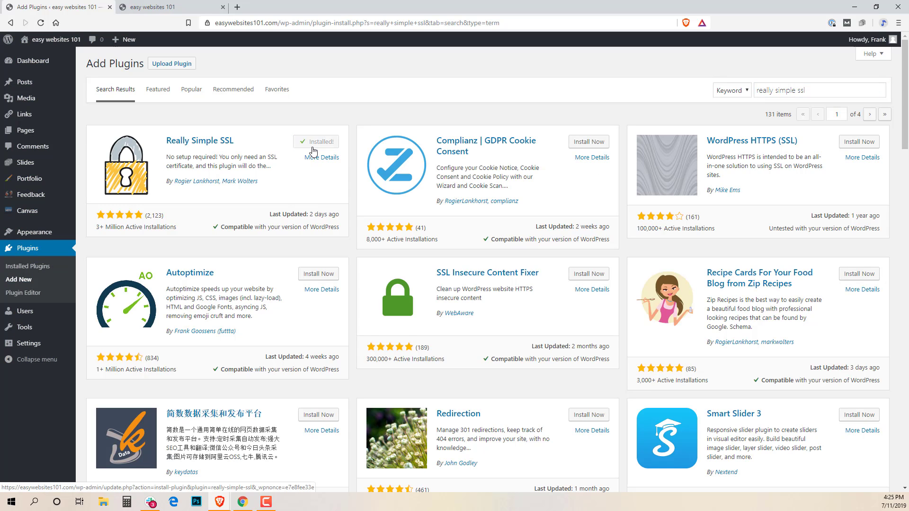
pyautogui.click(319, 144)
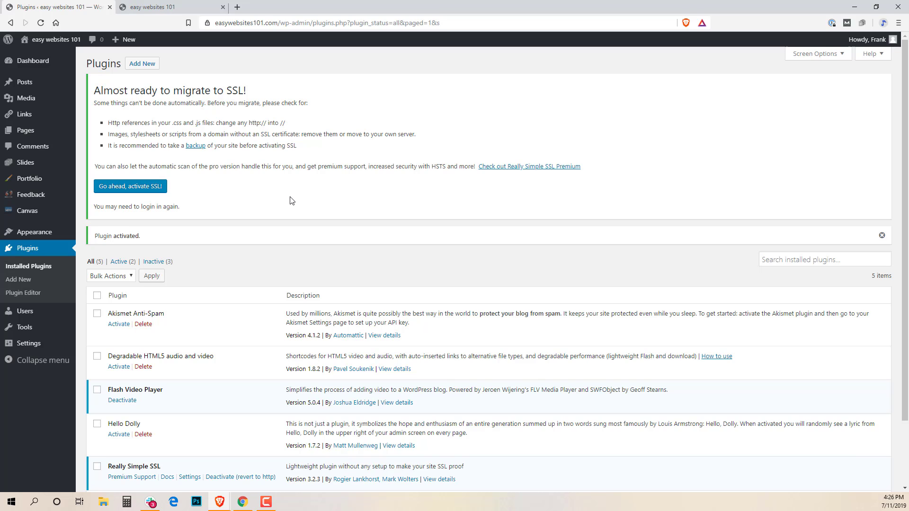
# Step: Activate SSL for the site through the Really Simple SSL notice and open the plugin's SSL settings page
pyautogui.click(148, 186)
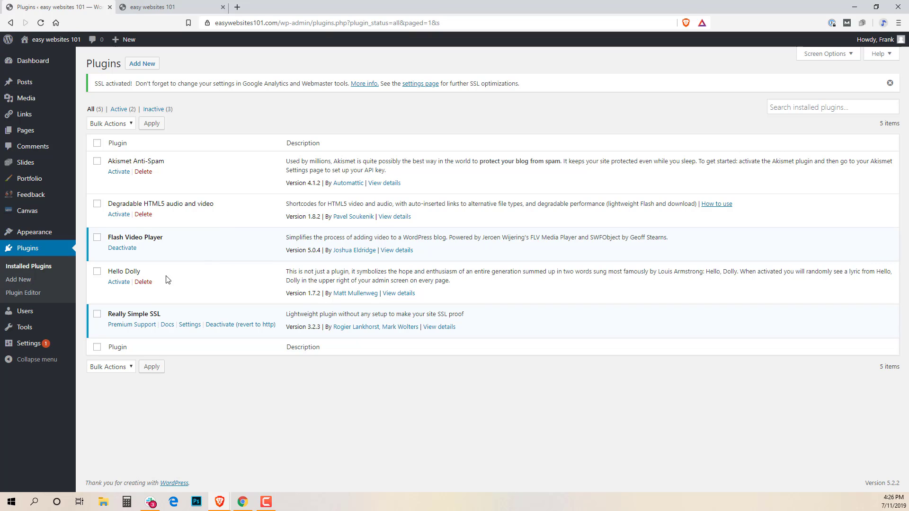
pyautogui.moveTo(42, 346)
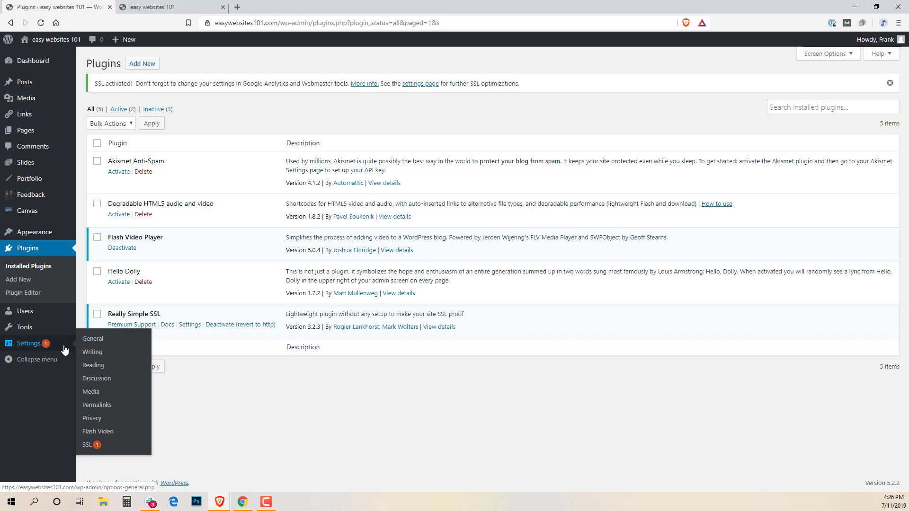
pyautogui.click(88, 448)
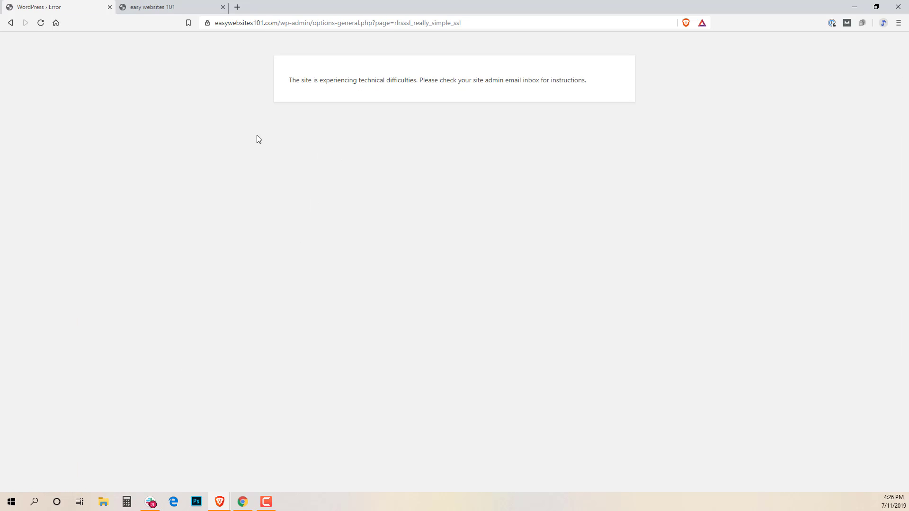
# Step: Return to the plugins list and open the SSL notice's More info article about Google Analytics and Webmaster tools settings
pyautogui.click(39, 27)
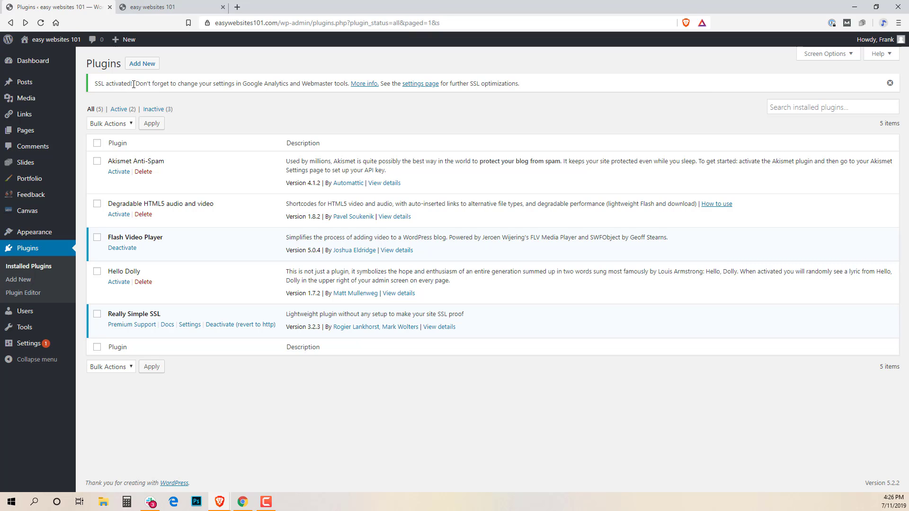
pyautogui.moveTo(142, 83); pyautogui.dragTo(350, 84)
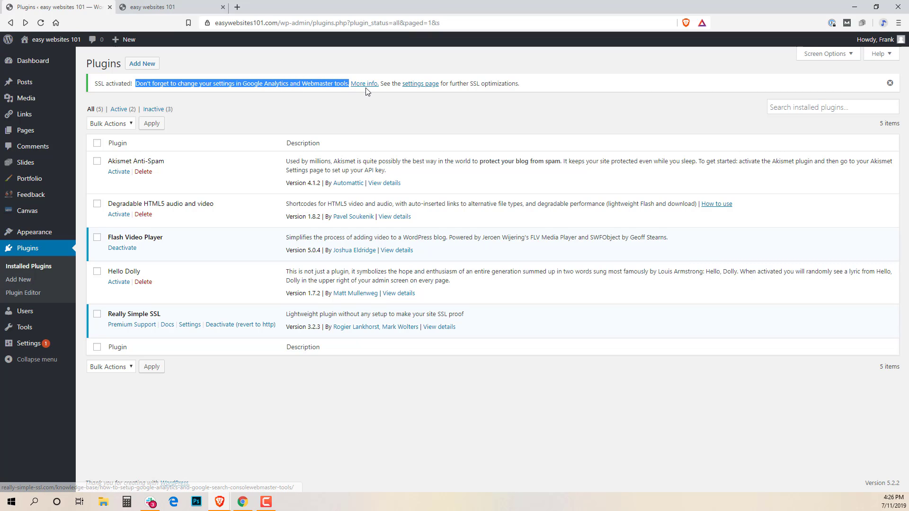
pyautogui.middleClick(366, 85)
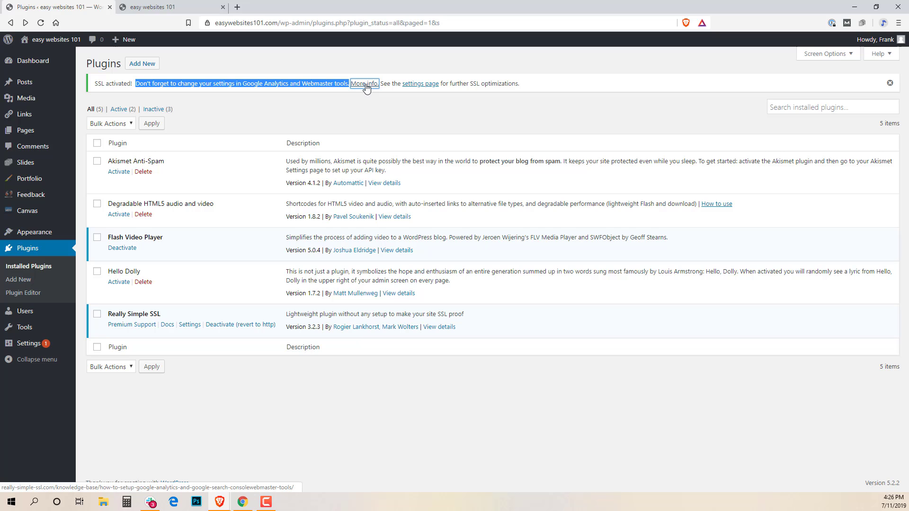
pyautogui.click(156, 11)
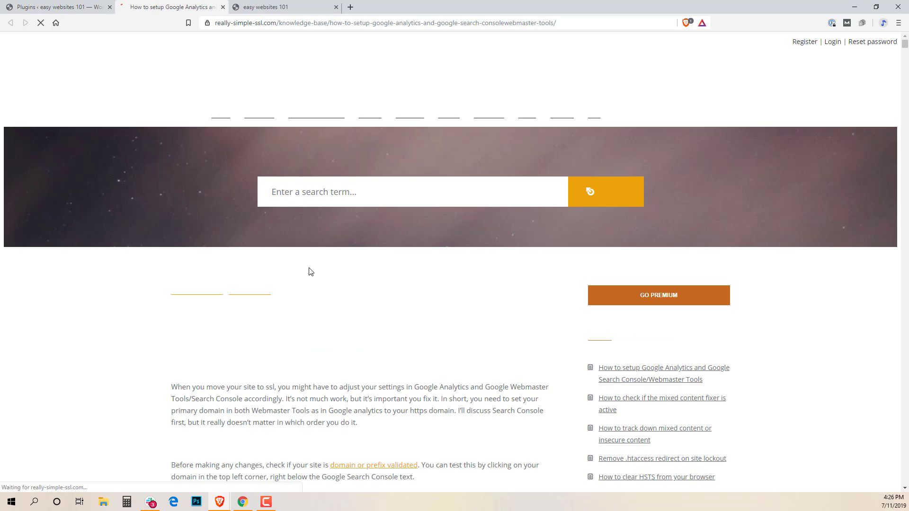
# Step: Read through the article's Search Console and Google Analytics sections on switching to https, and close the article
pyautogui.scroll(-4, 309, 270)
pyautogui.scroll(-2, 310, 280)
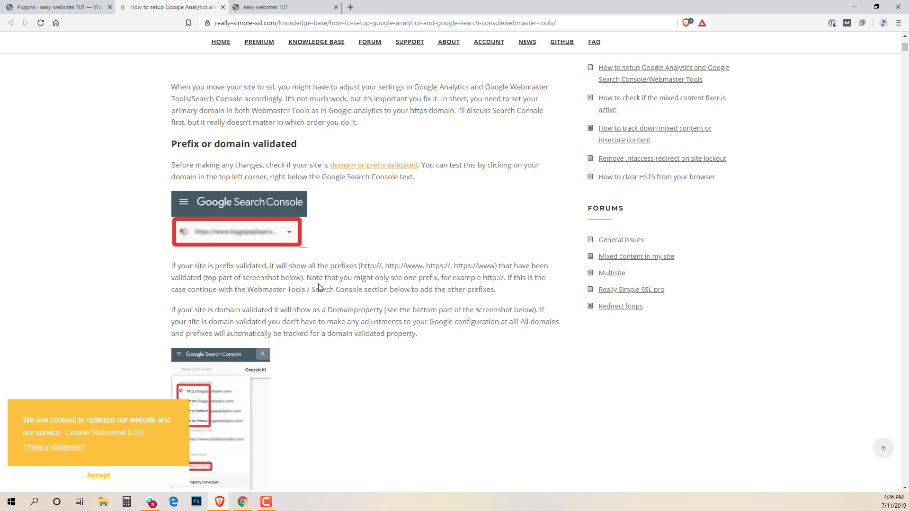
pyautogui.scroll(-6, 341, 274)
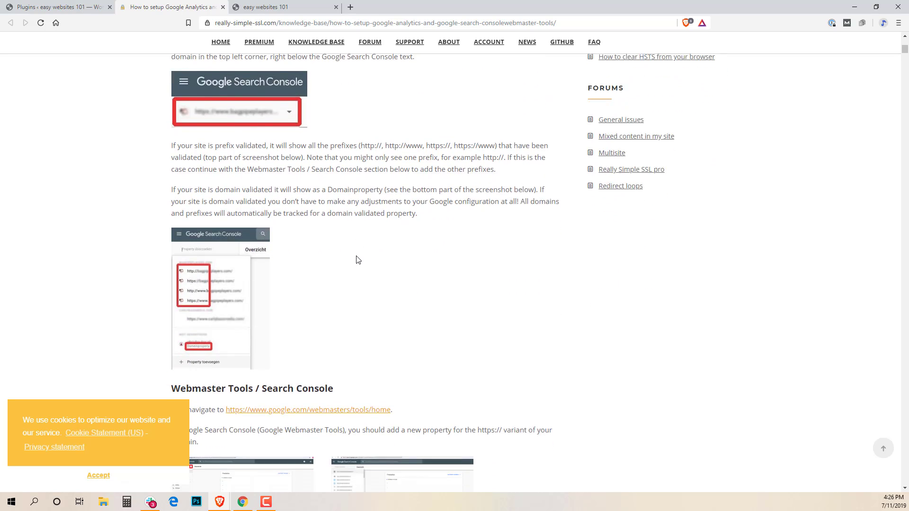
pyautogui.scroll(-9, 357, 258)
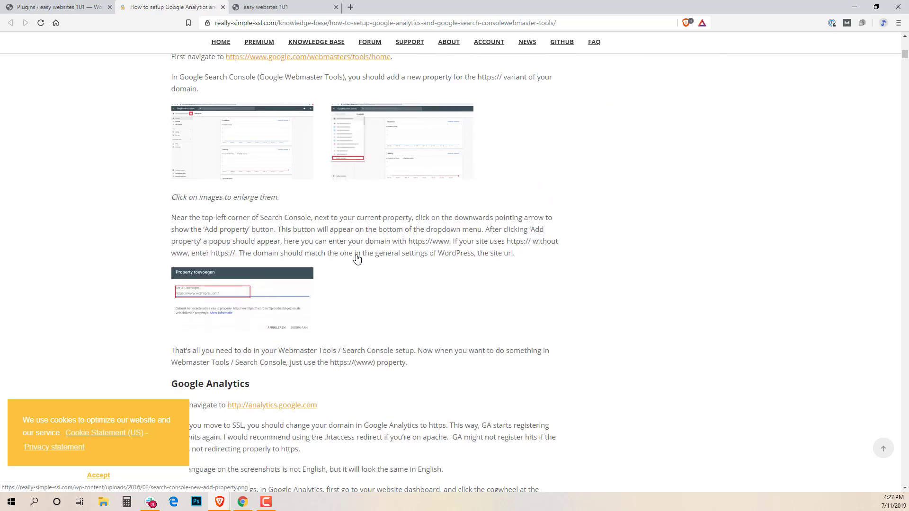
pyautogui.scroll(-2, 357, 255)
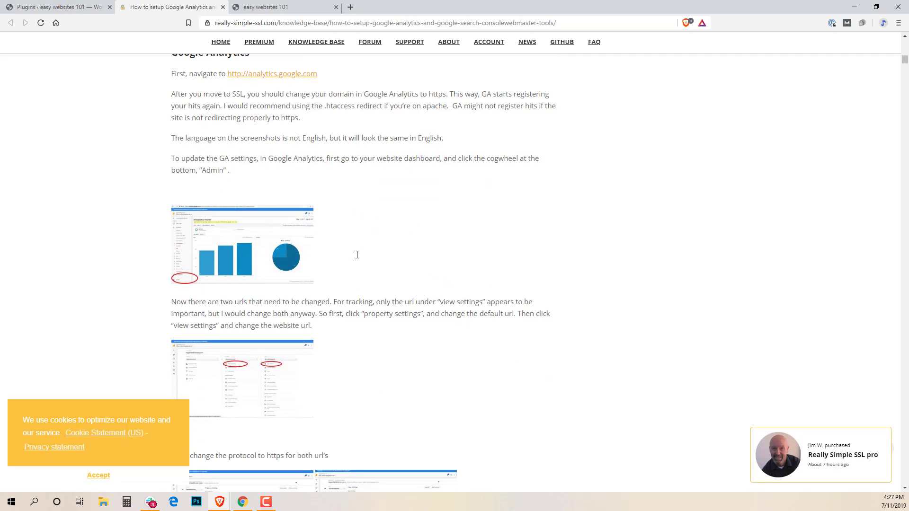
pyautogui.scroll(-3, 357, 258)
pyautogui.scroll(19, 356, 258)
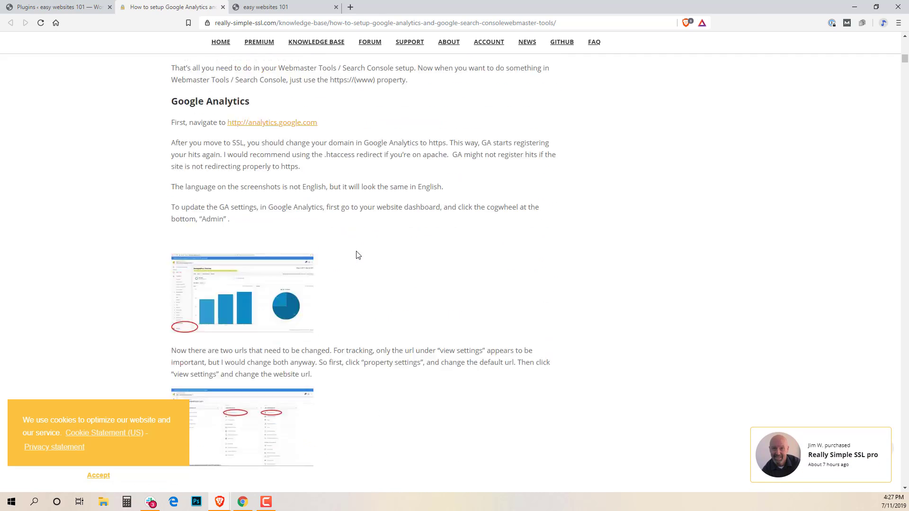
pyautogui.scroll(7, 357, 255)
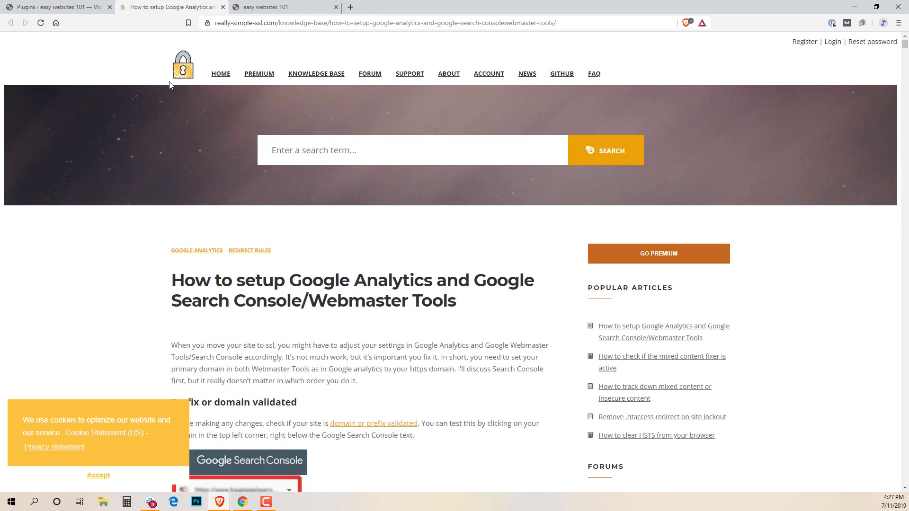
pyautogui.click(223, 7)
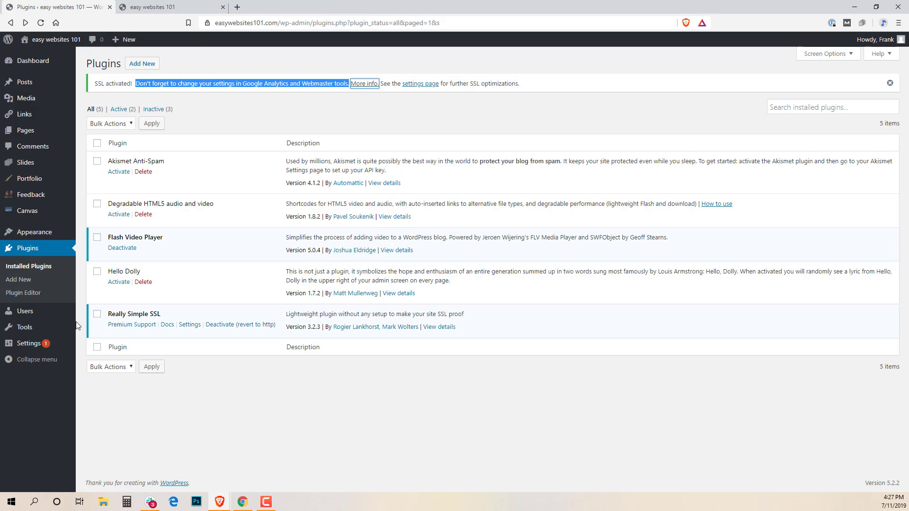
# Step: Retry opening the Really Simple SSL settings page and go back to the previous admin page
pyautogui.moveTo(52, 343)
pyautogui.click(86, 446)
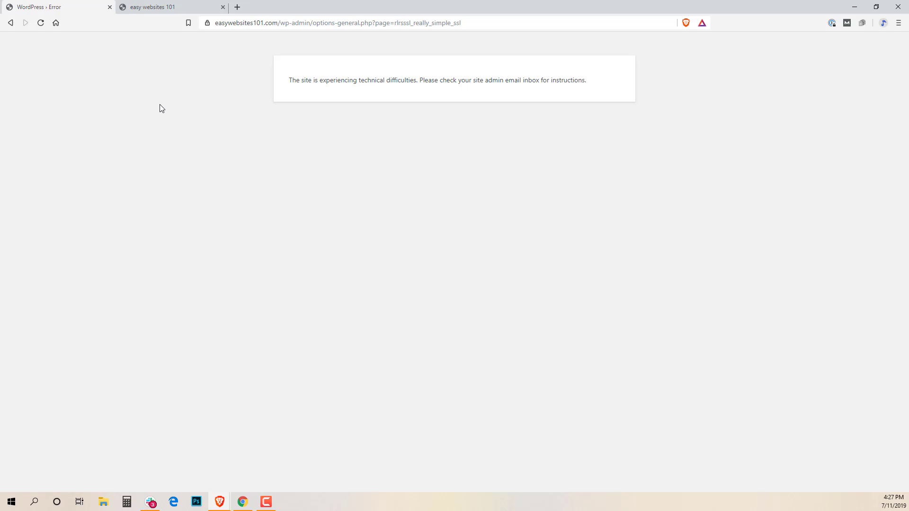
pyautogui.click(10, 23)
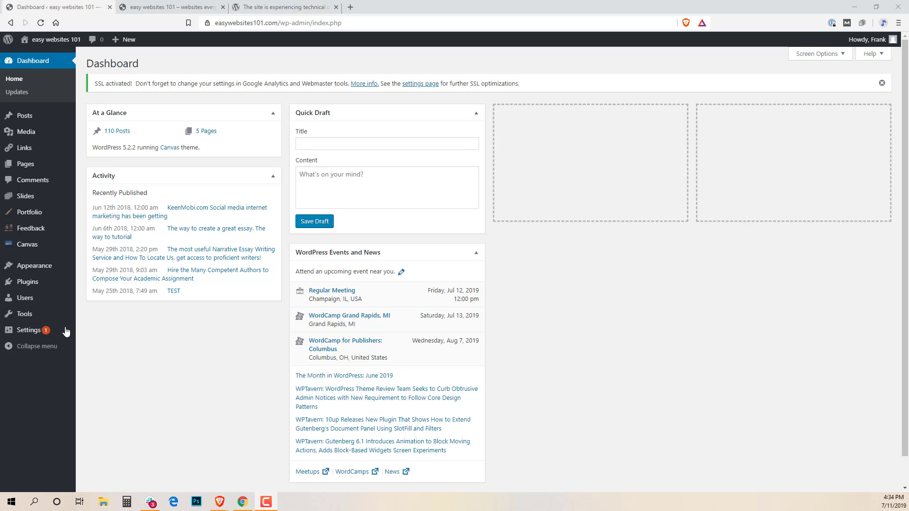
# Step: Deactivate the Really Simple SSL plugin in the installed plugins list, entering the account password to log in again
pyautogui.moveTo(24, 297)
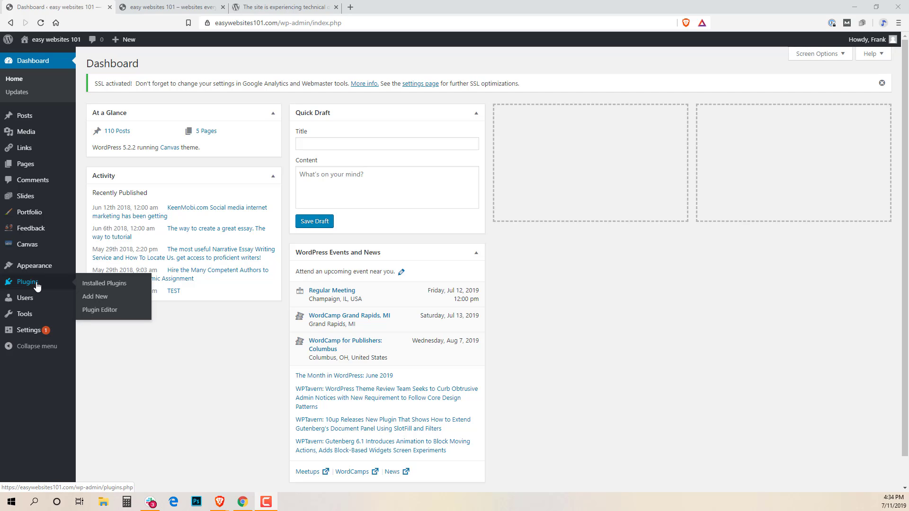
pyautogui.click(37, 286)
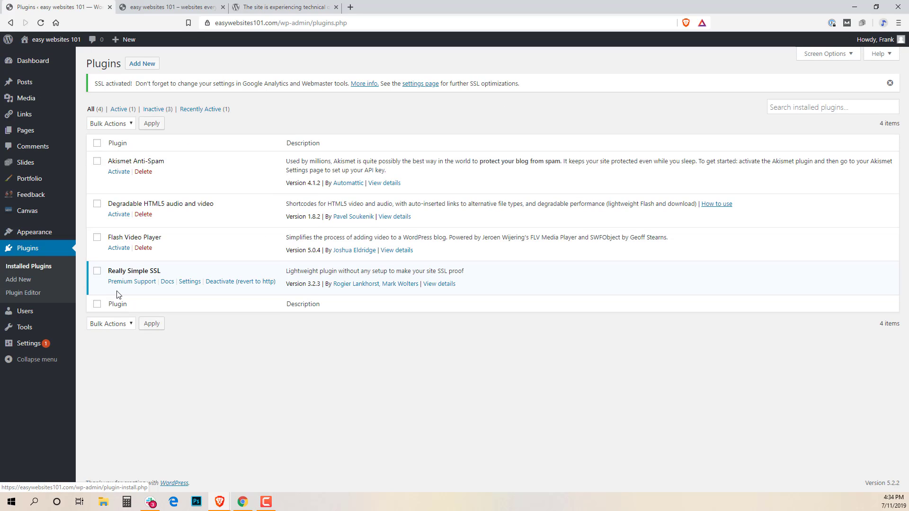
pyautogui.click(225, 282)
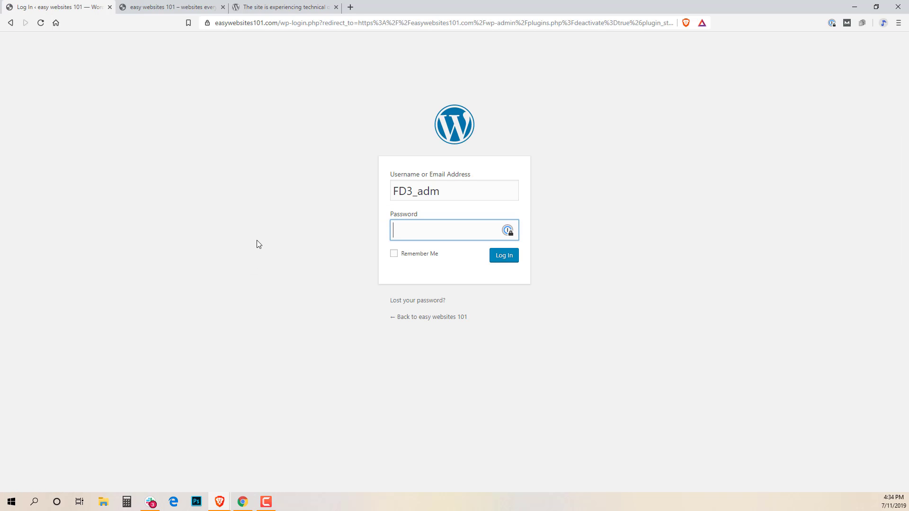
pyautogui.write('•••••')
pyautogui.press('BackSpace')
pyautogui.press('BackSpace')
pyautogui.press('BackSpace')
pyautogui.press('BackSpace')
pyautogui.press('BackSpace')
pyautogui.write('•••••••••')
pyautogui.press('Return')
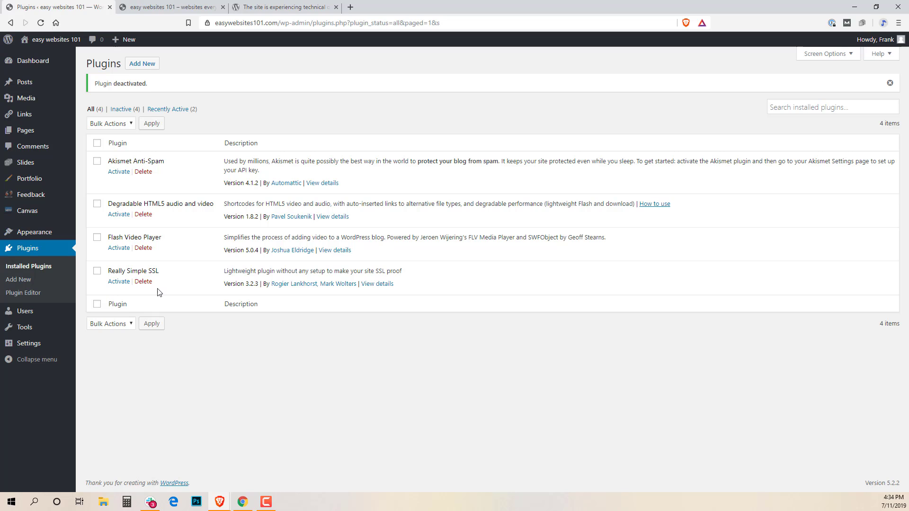
# Step: Check the active theme in the installed themes, then reload the live site and look over its home page
pyautogui.moveTo(46, 212)
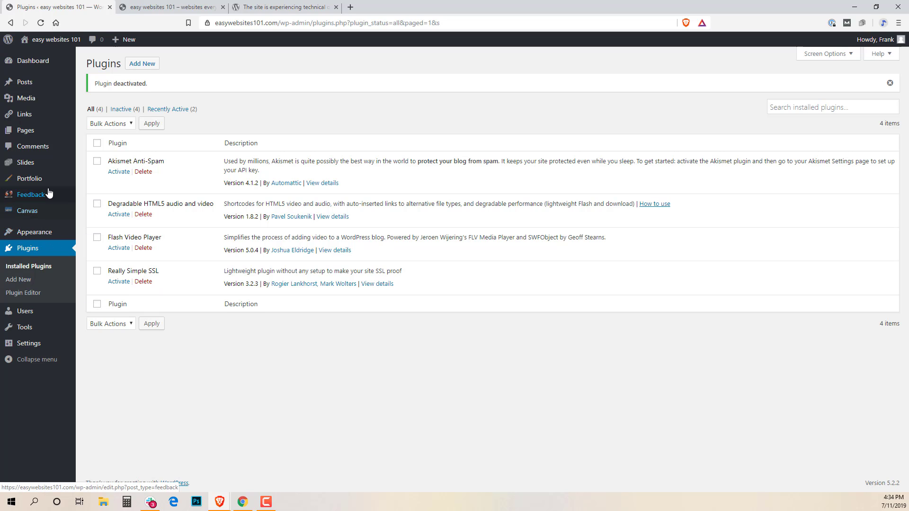
pyautogui.moveTo(37, 235)
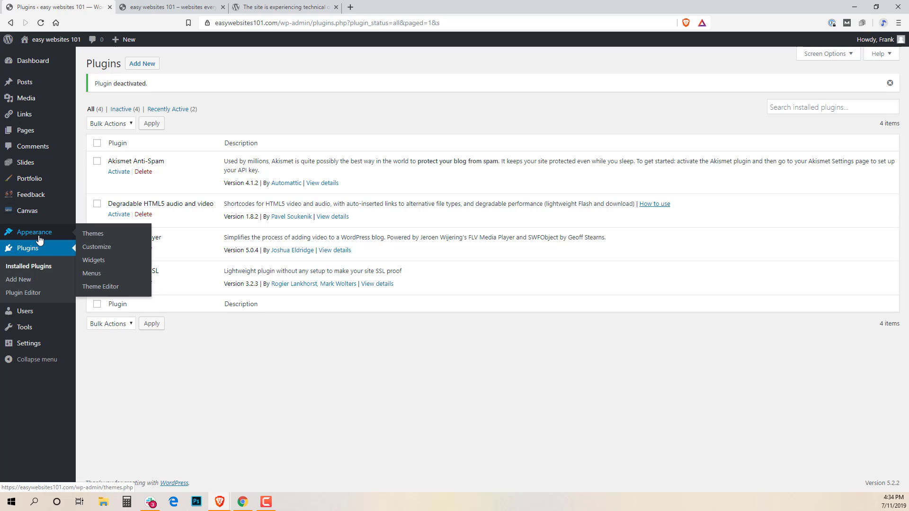
pyautogui.click(102, 233)
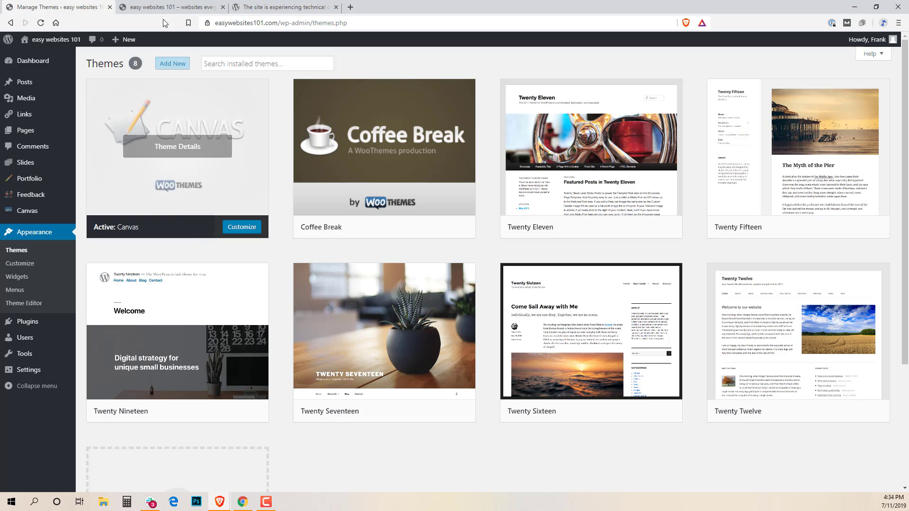
pyautogui.click(174, 6)
pyautogui.moveTo(71, 46)
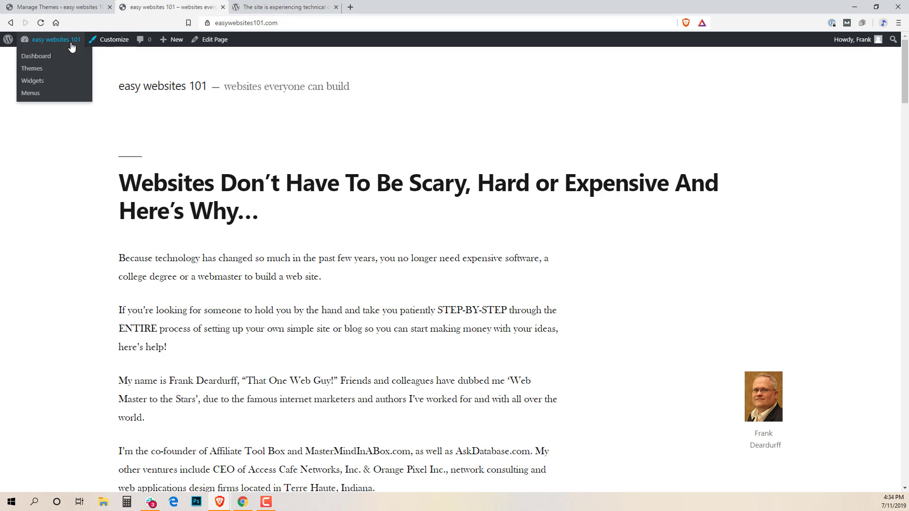
pyautogui.click(42, 26)
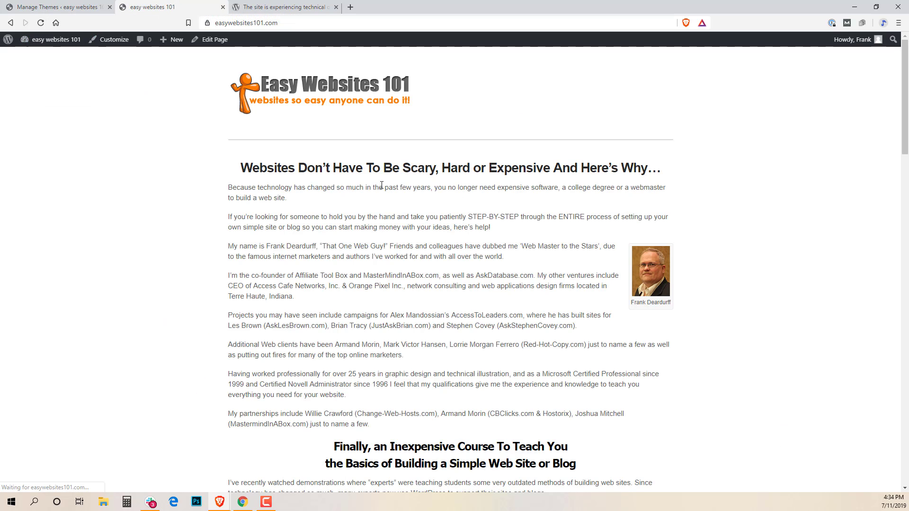
pyautogui.scroll(-5, 625, 332)
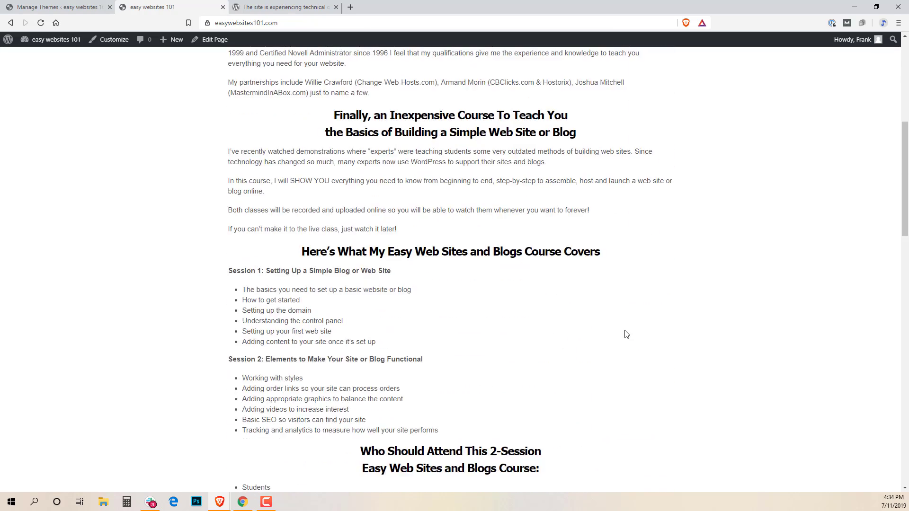
pyautogui.scroll(3, 624, 335)
pyautogui.scroll(3, 623, 335)
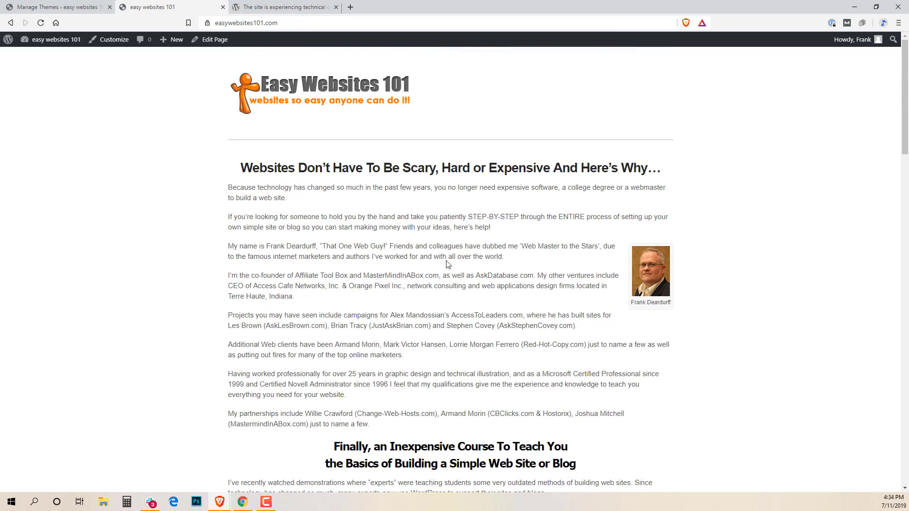
# Step: Return to the WordPress admin and reactivate the Really Simple SSL plugin from the installed plugins list
pyautogui.click(74, 7)
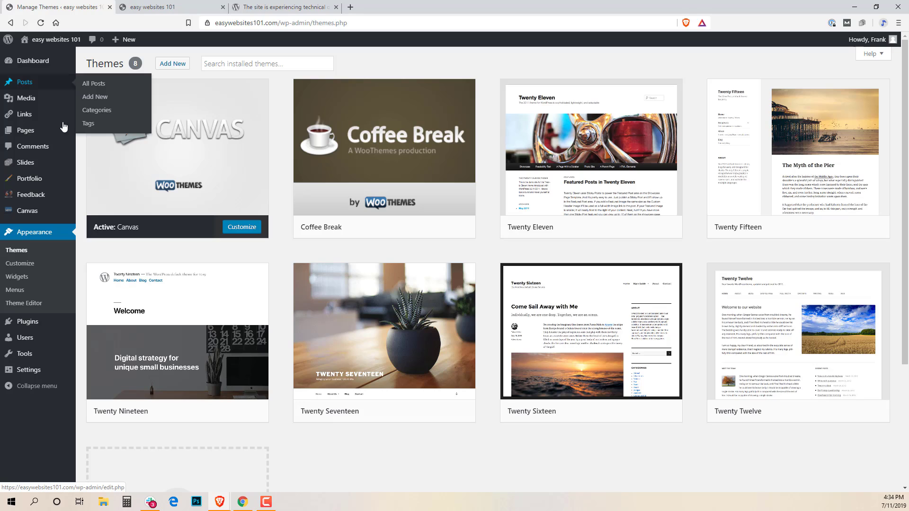
pyautogui.moveTo(50, 356)
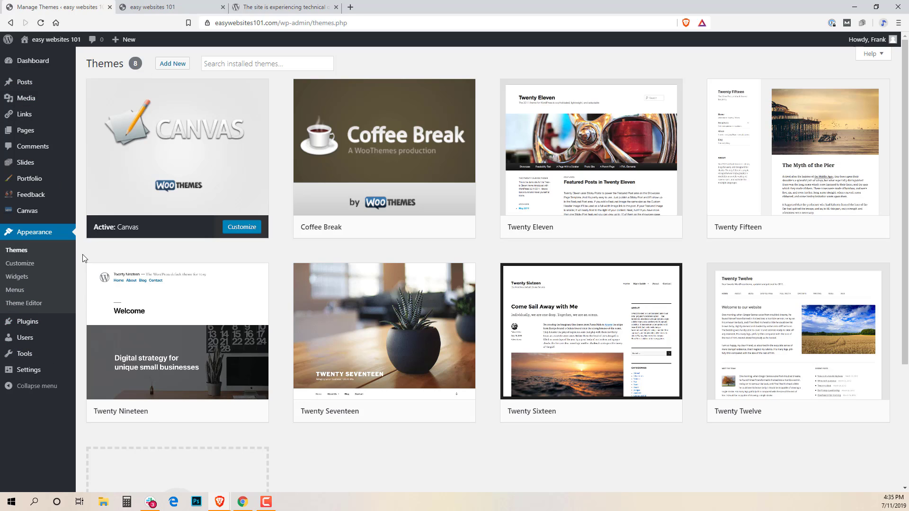
pyautogui.moveTo(43, 374)
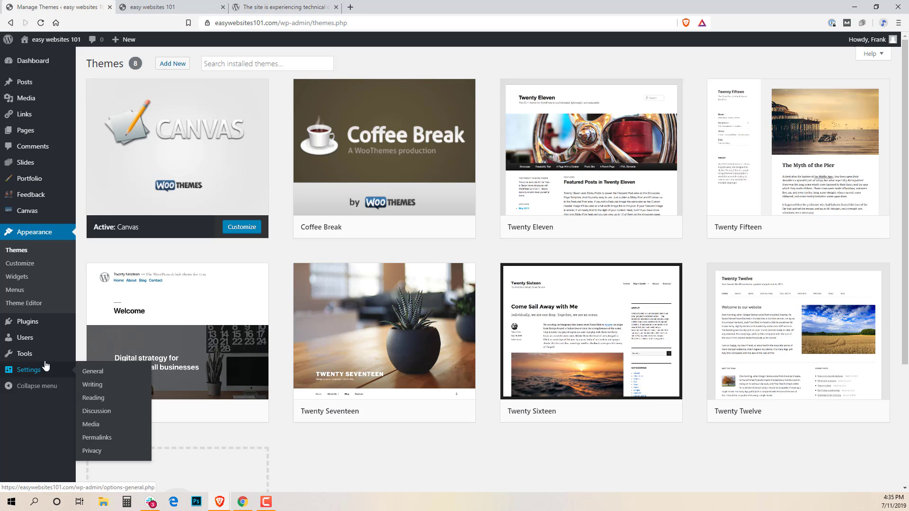
pyautogui.click(42, 372)
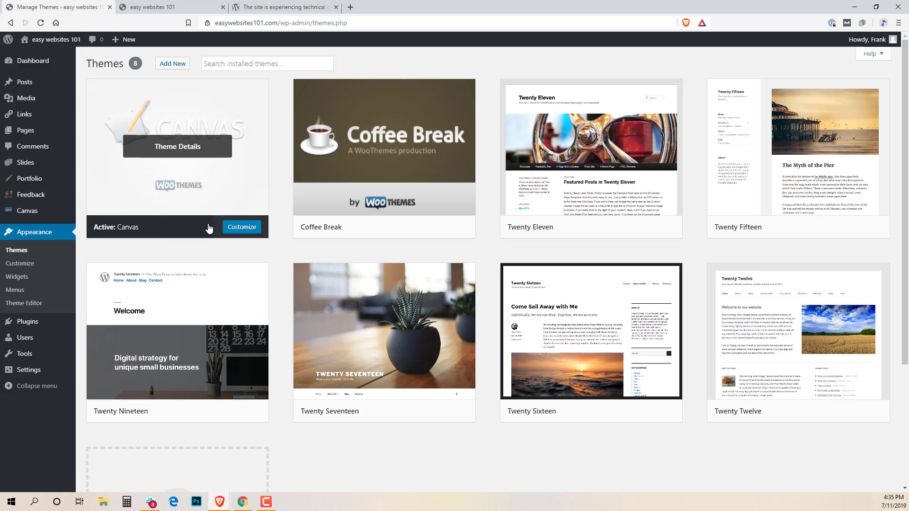
pyautogui.moveTo(52, 371)
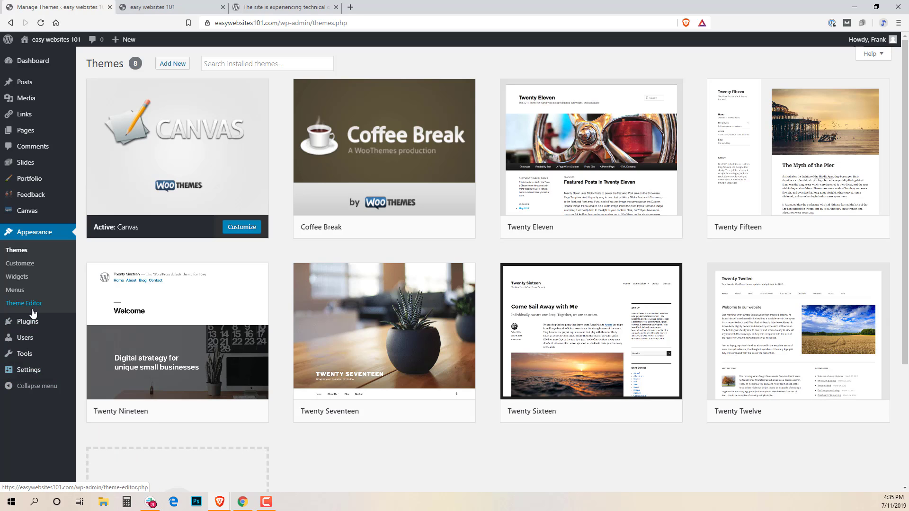
pyautogui.moveTo(30, 321)
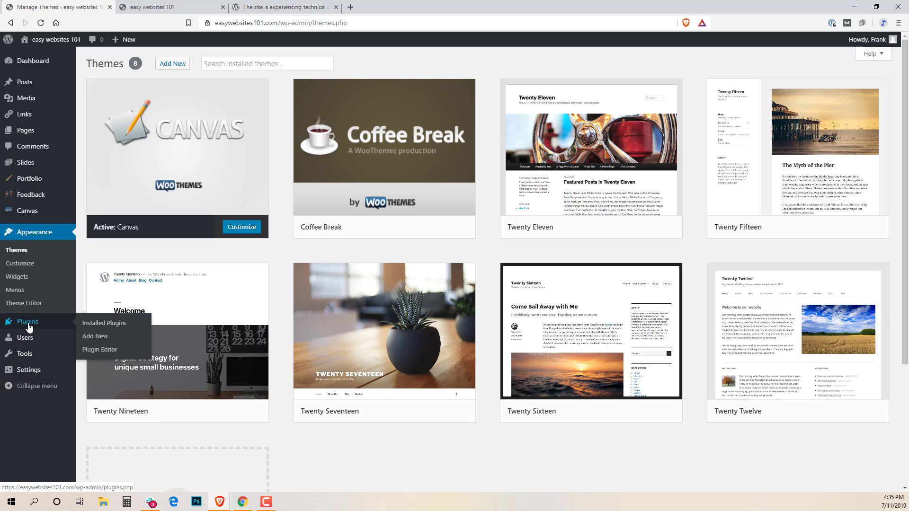
pyautogui.click(104, 325)
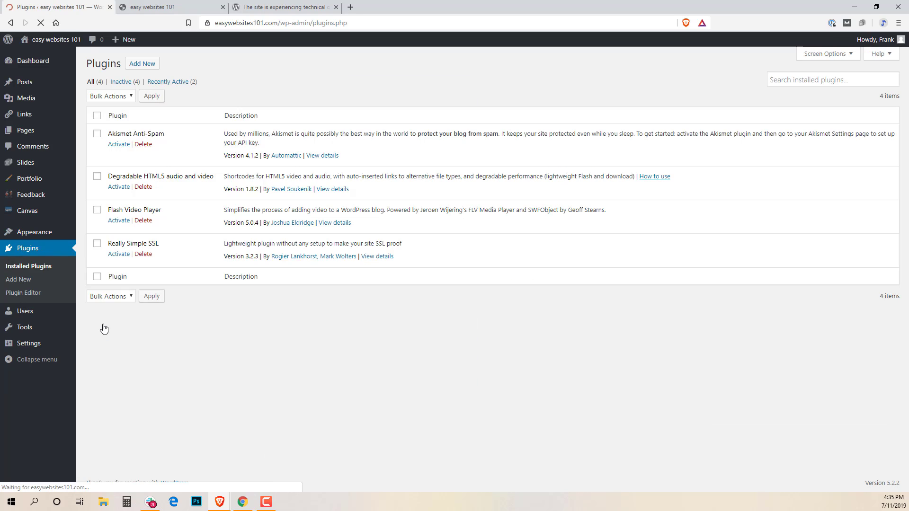
pyautogui.click(119, 254)
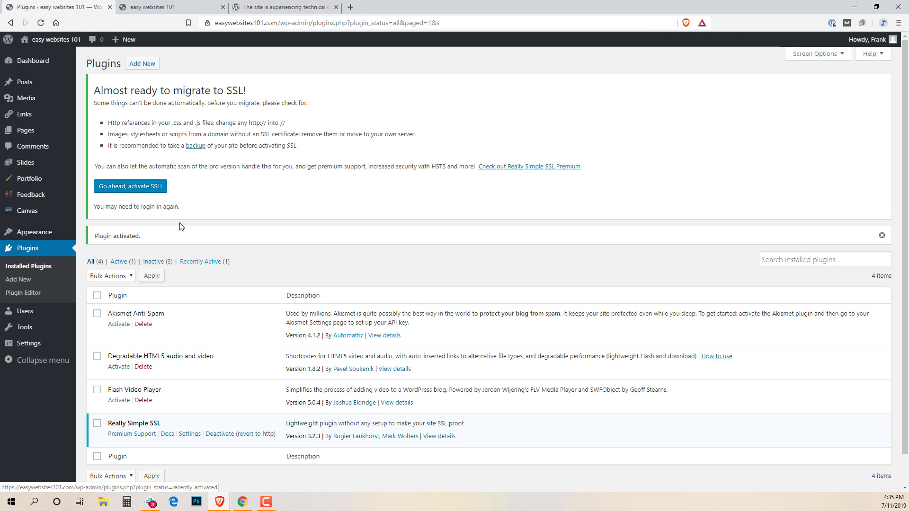
# Step: Activate SSL through the migration notice, open the plugin's SSL settings page and highlight the message shown there
pyautogui.click(160, 189)
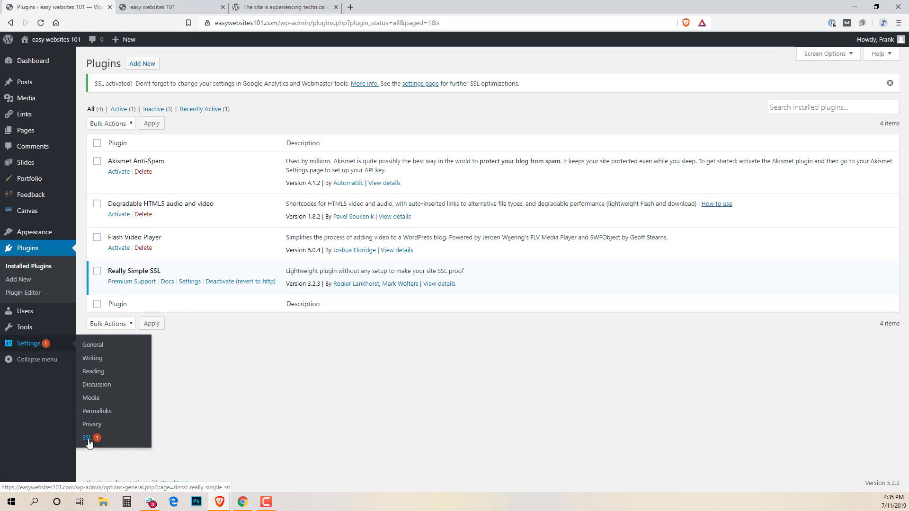
pyautogui.click(87, 438)
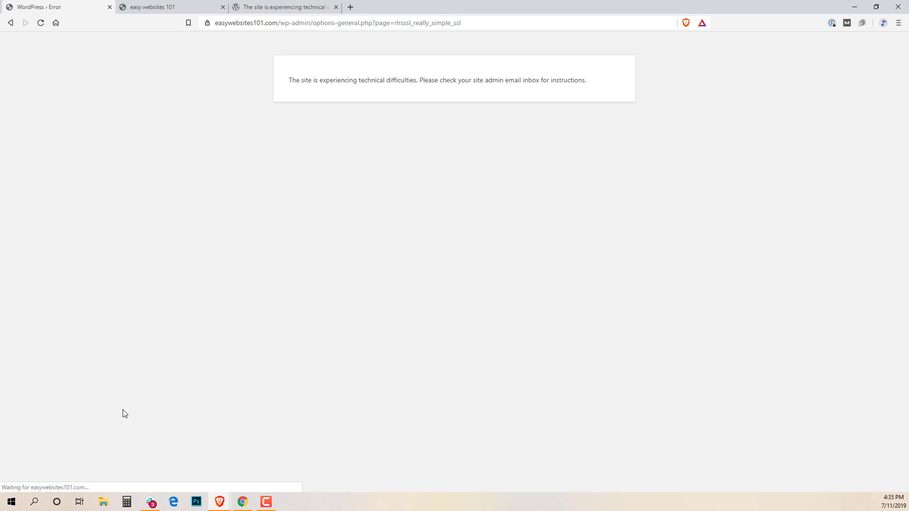
pyautogui.moveTo(336, 80); pyautogui.dragTo(579, 80)
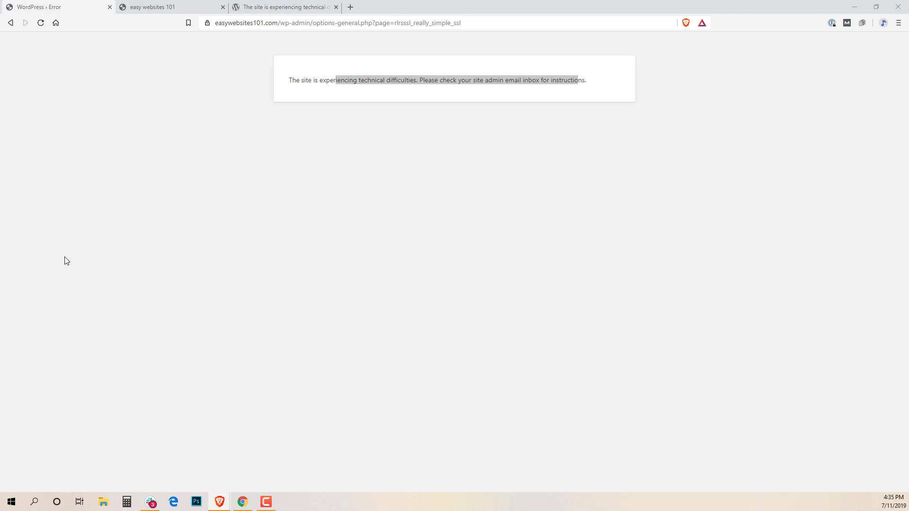
# Step: Return from the error page to the installed plugins list and look over the live site's home page
pyautogui.click(167, 197)
pyautogui.press('F5')
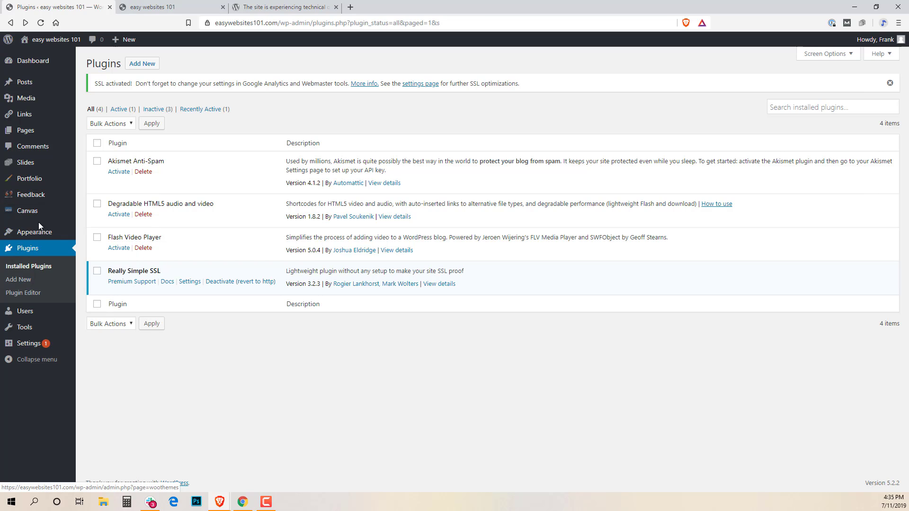
pyautogui.moveTo(40, 233)
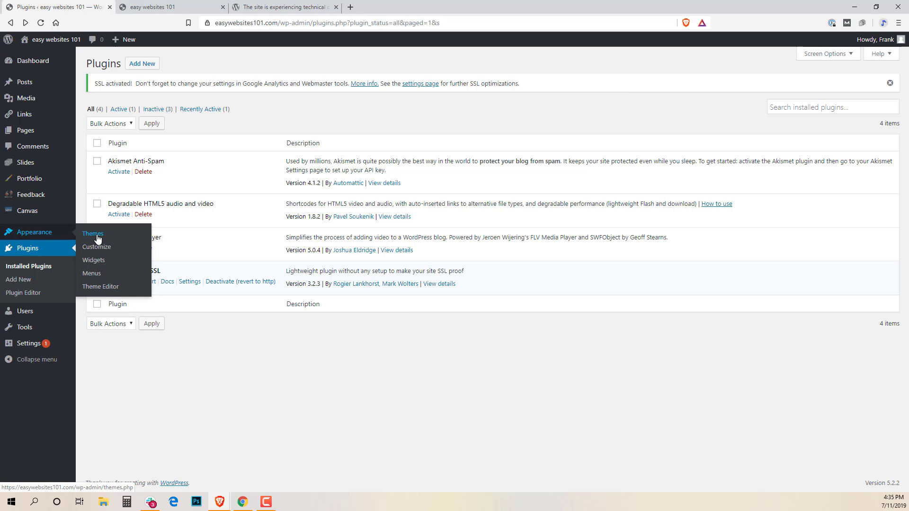
pyautogui.click(158, 8)
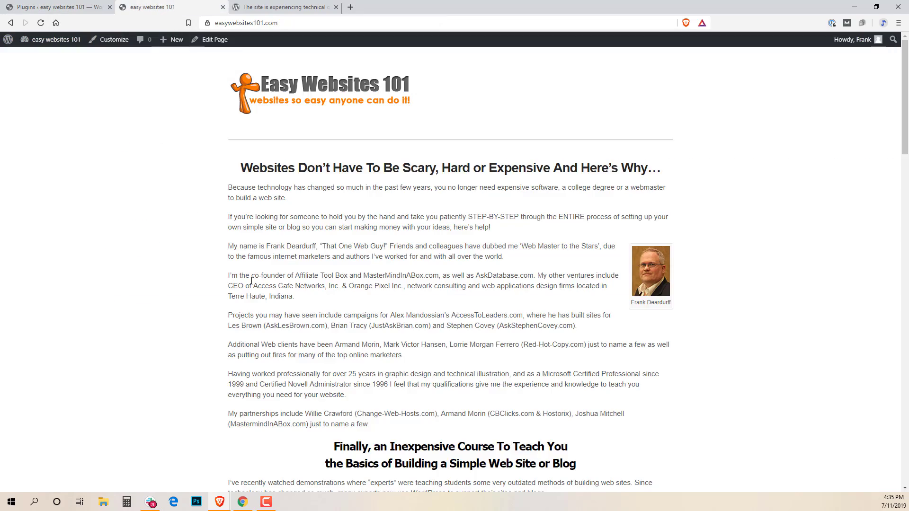
pyautogui.scroll(-9, 251, 280)
pyautogui.scroll(8, 213, 237)
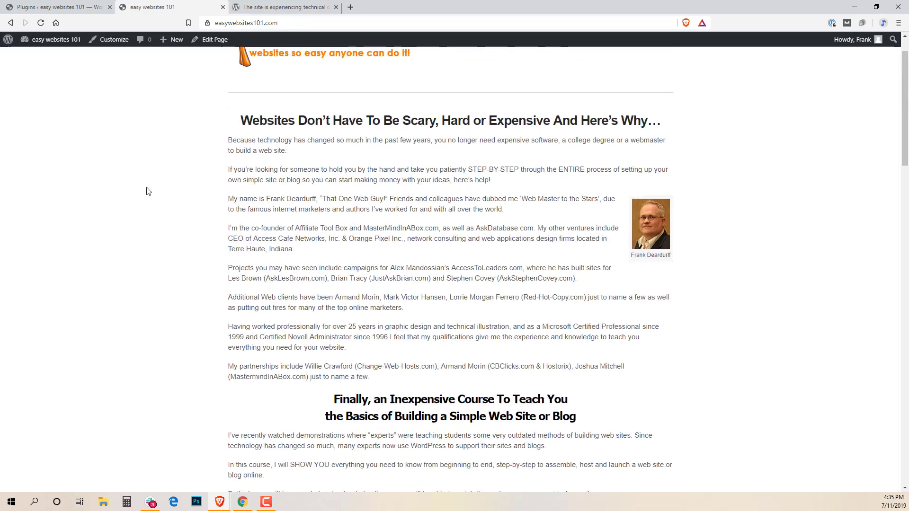
pyautogui.click(26, 12)
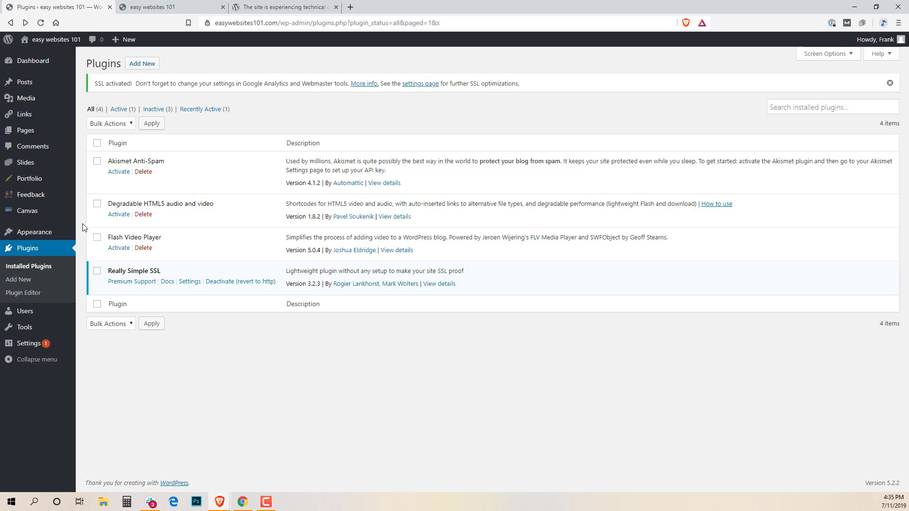
# Step: Activate the Twenty Nineteen theme from the site's installed themes
pyautogui.moveTo(34, 212)
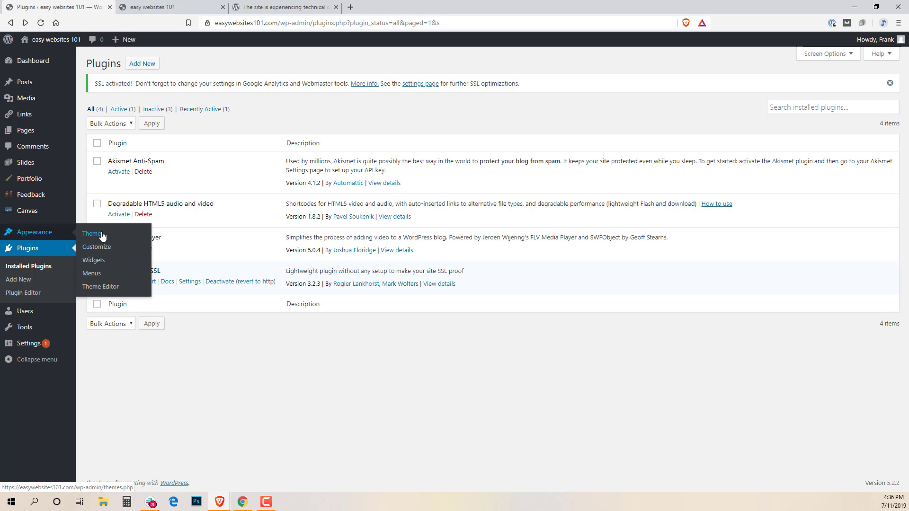
pyautogui.click(101, 234)
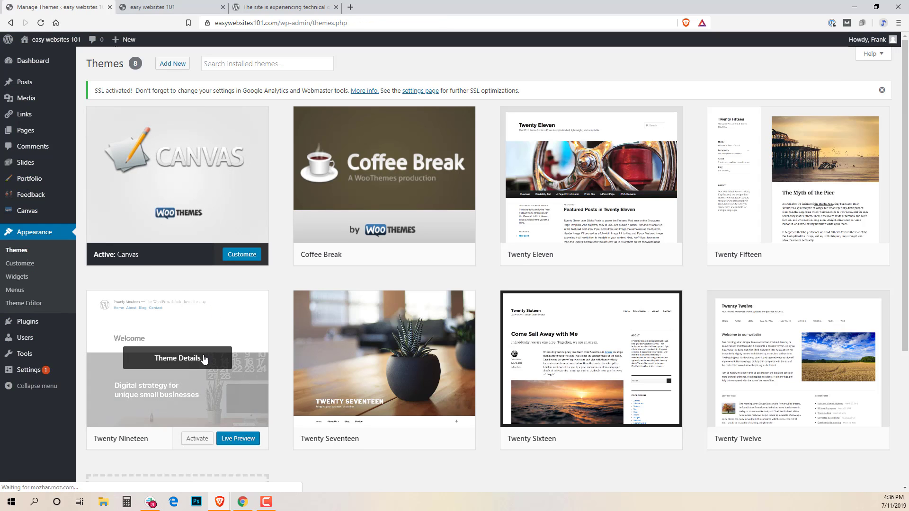
pyautogui.click(193, 441)
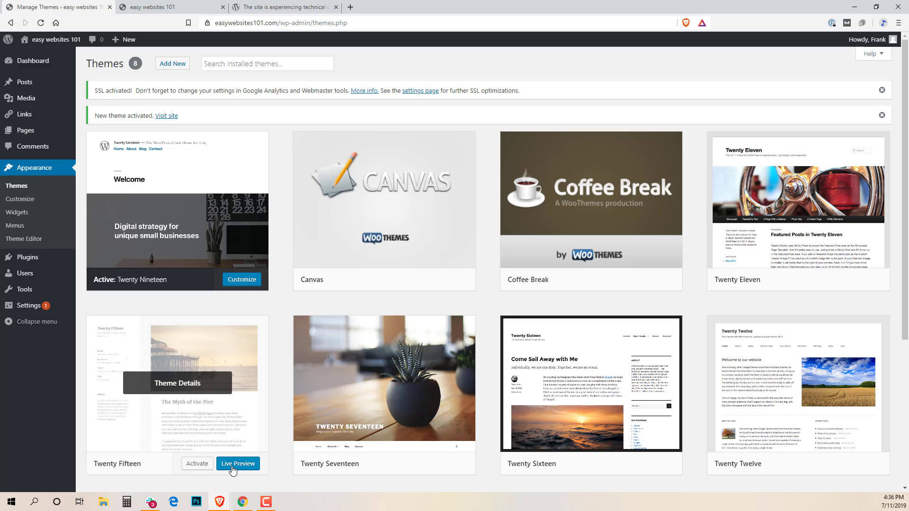
# Step: Activate the Twenty Fifteen theme and switch back to the Twenty Nineteen theme
pyautogui.click(197, 464)
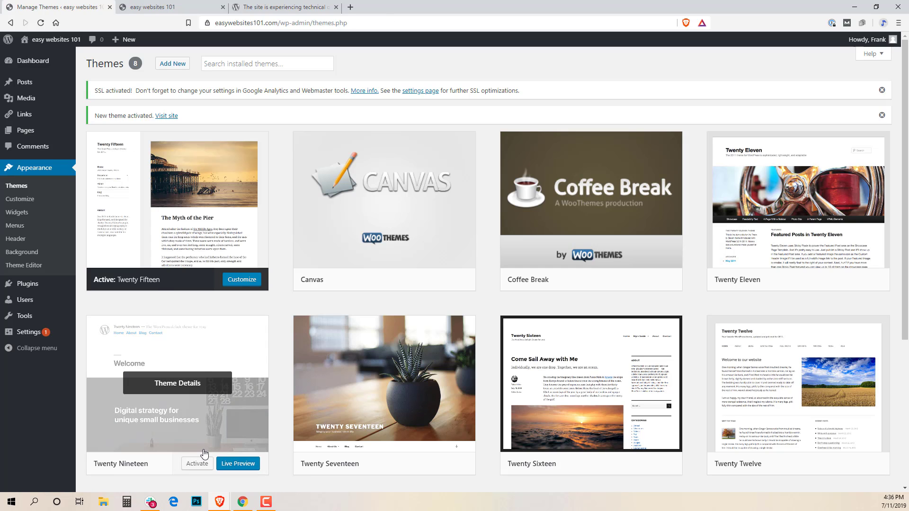
pyautogui.scroll(-2, 281, 338)
pyautogui.scroll(-2, 281, 338)
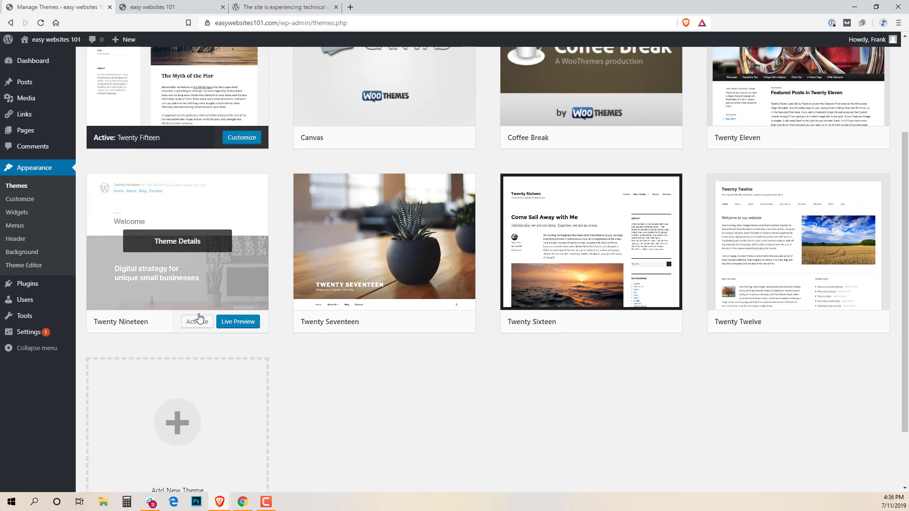
pyautogui.click(197, 322)
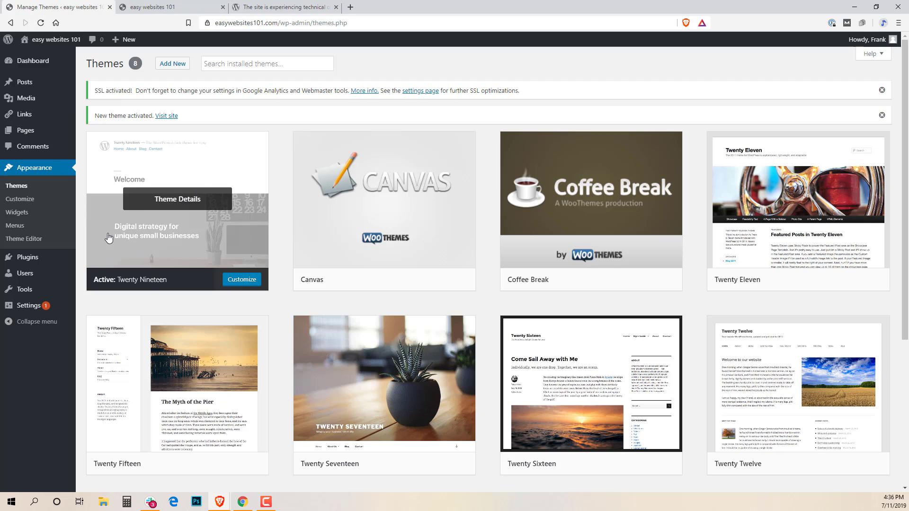
# Step: Open the general settings, reload the live site and look over its home page with the new theme
pyautogui.click(36, 307)
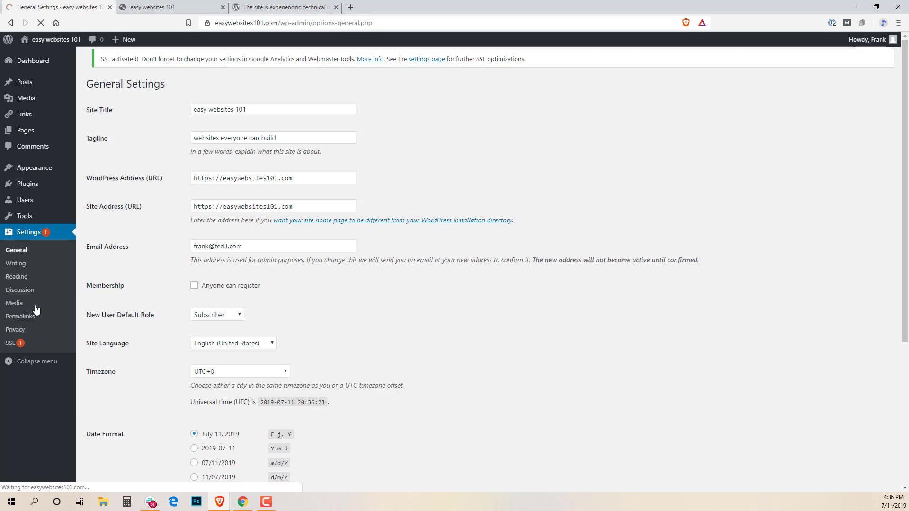
pyautogui.click(164, 7)
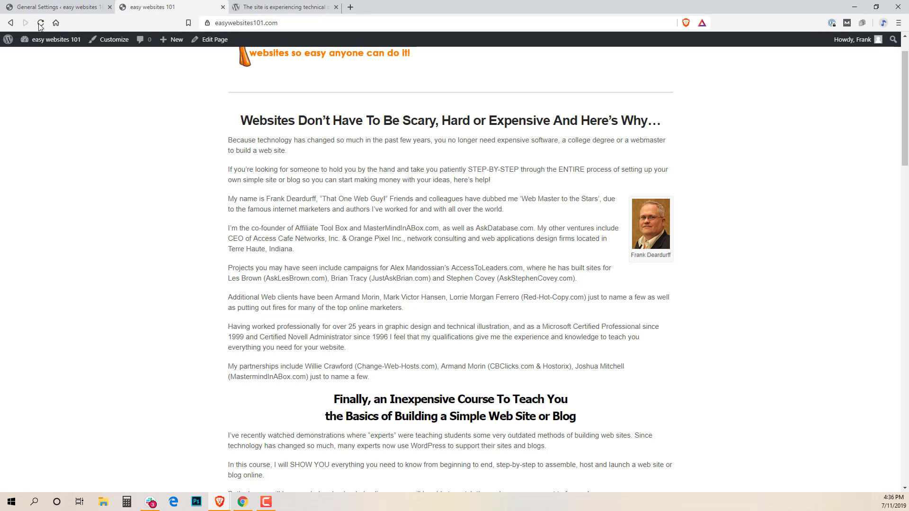
pyautogui.click(40, 24)
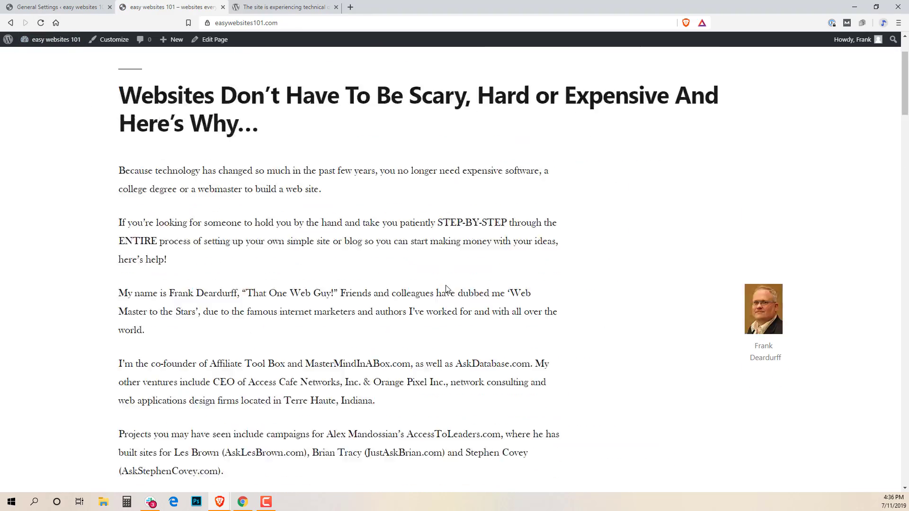
pyautogui.scroll(-8, 431, 284)
pyautogui.scroll(11, 378, 289)
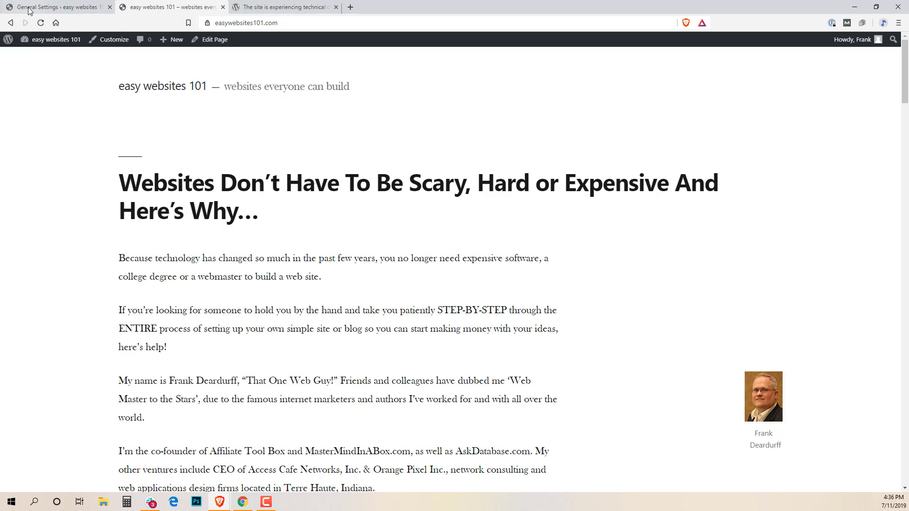
# Step: In the SSL settings, enable the 301 .htaccess redirect and Javascript redirection to SSL, save them, and go to the dashboard home
pyautogui.click(42, 7)
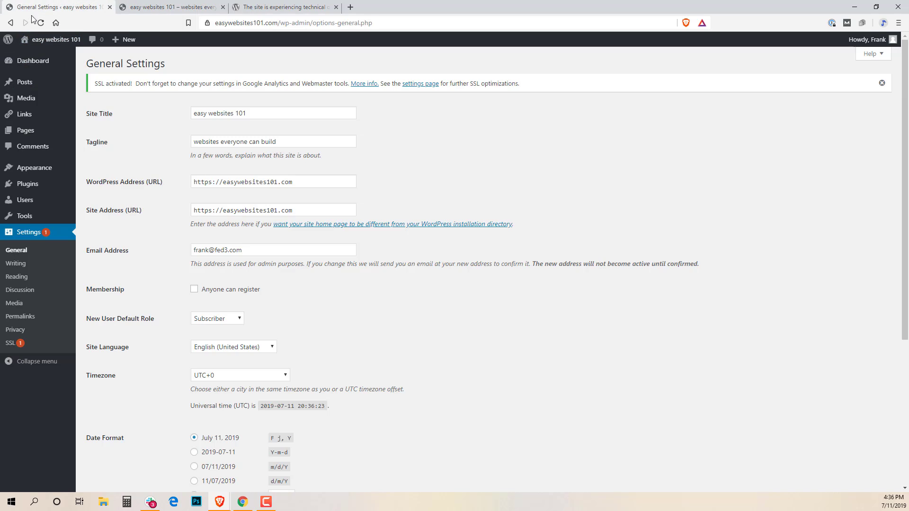
pyautogui.click(10, 345)
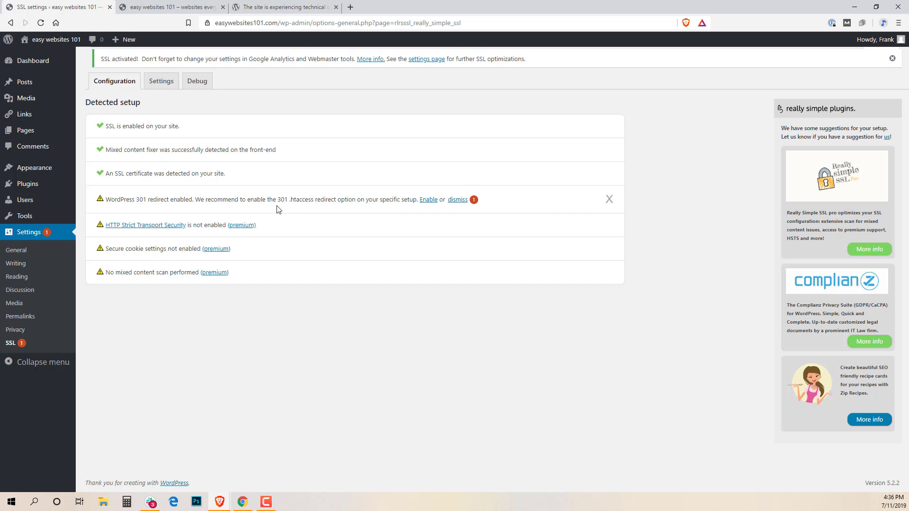
pyautogui.click(426, 200)
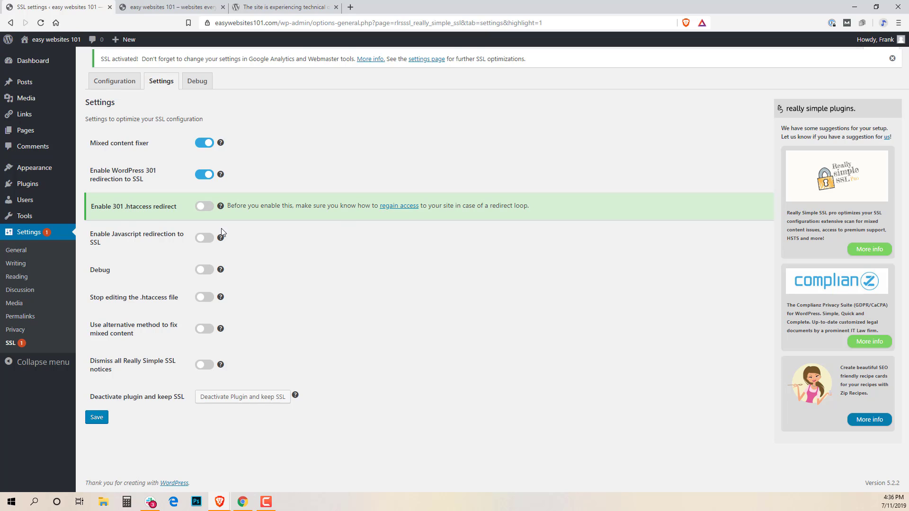
pyautogui.click(207, 207)
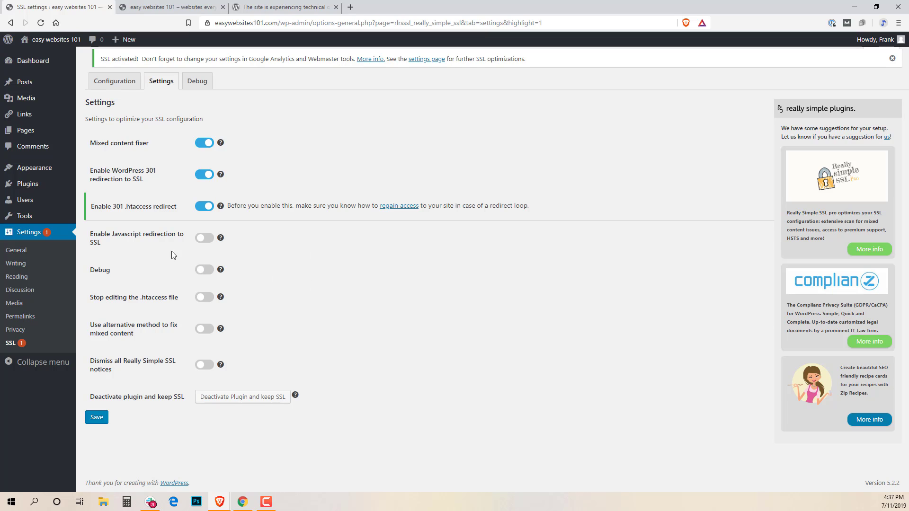
pyautogui.click(209, 238)
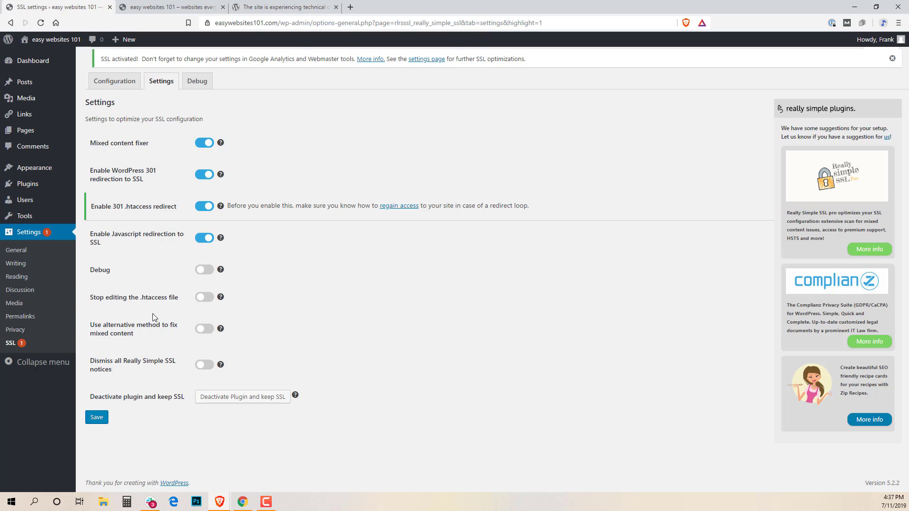
pyautogui.click(100, 419)
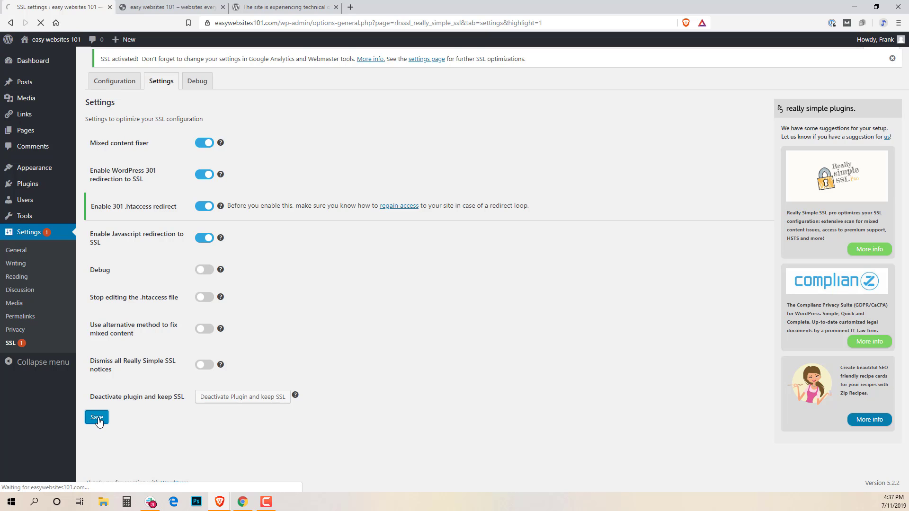
pyautogui.moveTo(45, 62)
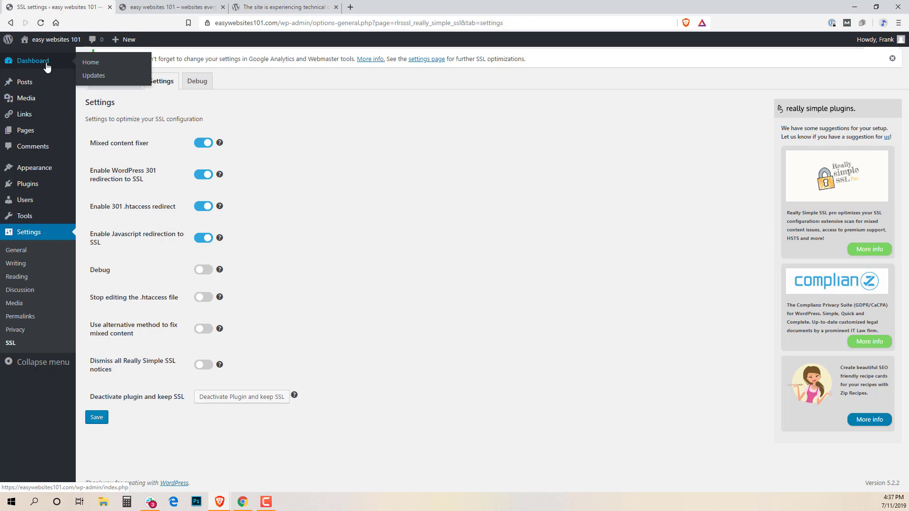
pyautogui.click(89, 62)
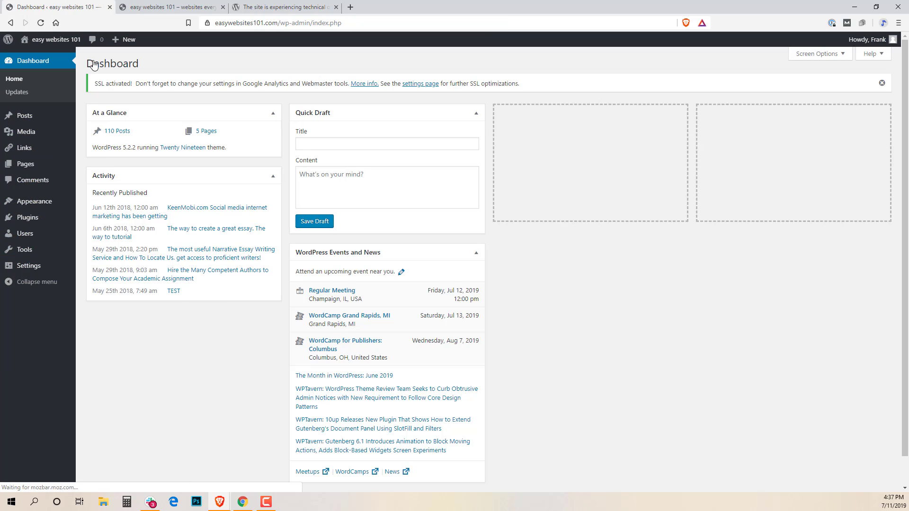